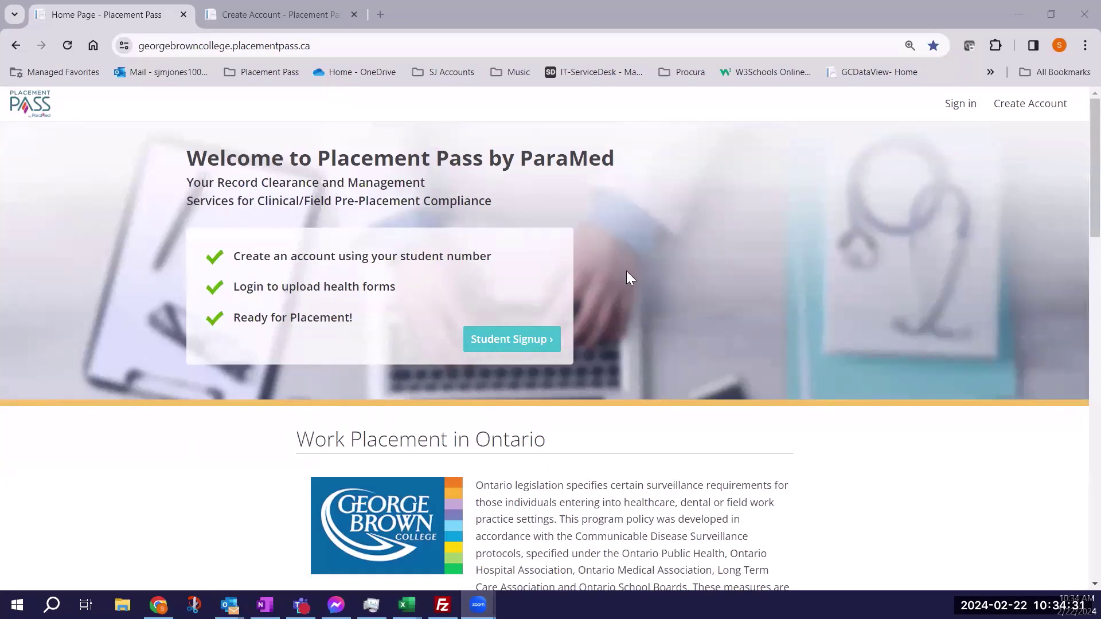
# Create a new student account, set its password and submit to reach Registration Complete.
pyautogui.click(501, 343)
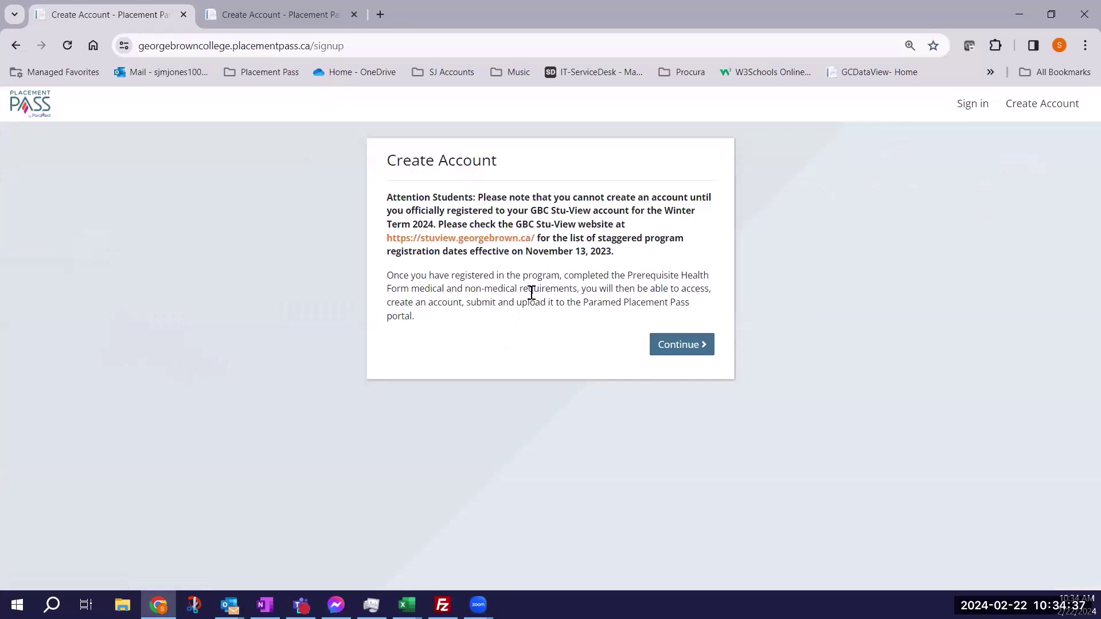
pyautogui.click(678, 350)
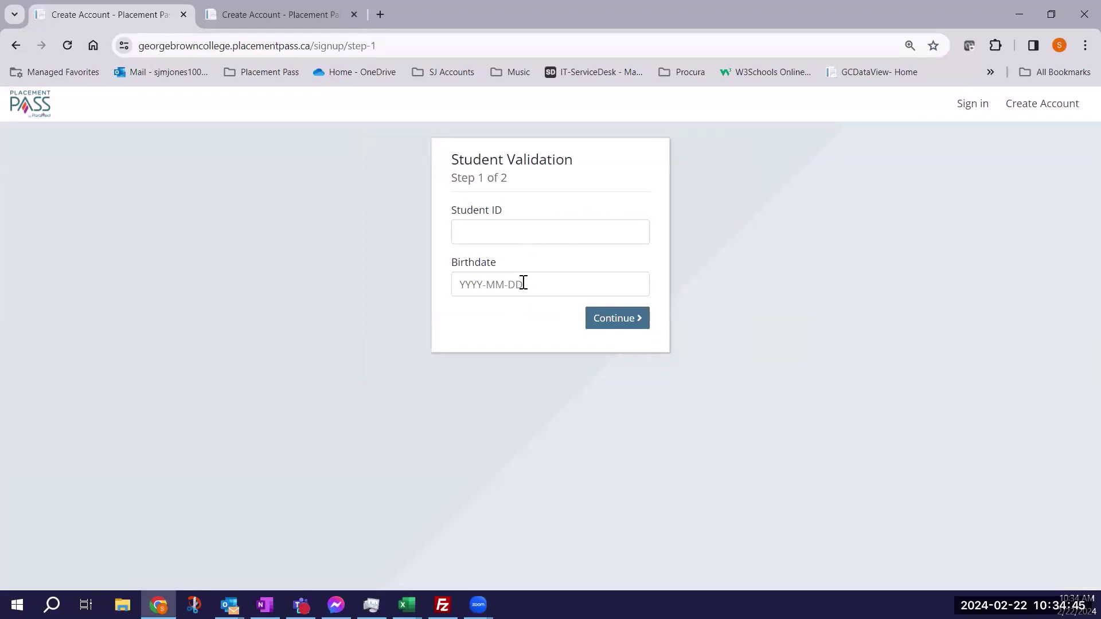
pyautogui.click(300, 14)
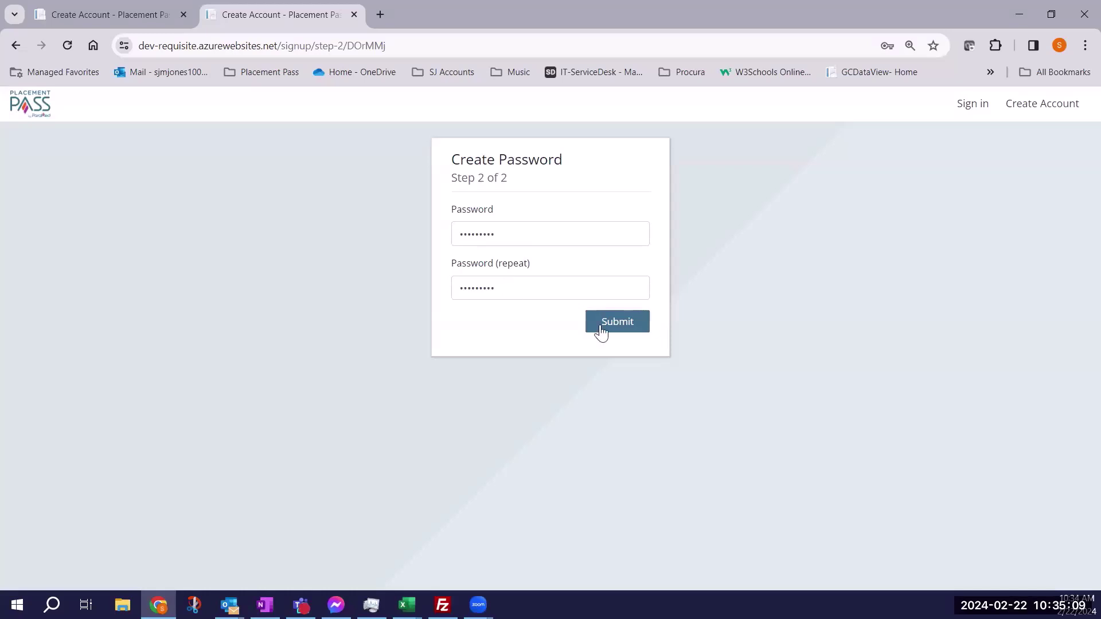
pyautogui.click(622, 336)
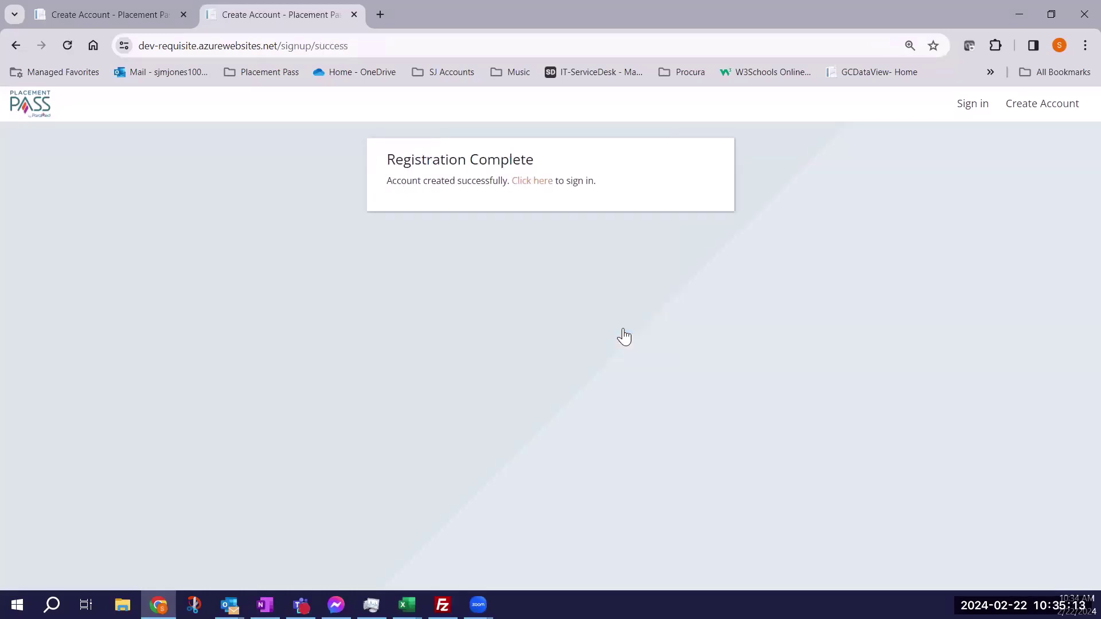
# Sign in with the new student number and password, replacing the prefilled credentials.
pyautogui.click(530, 183)
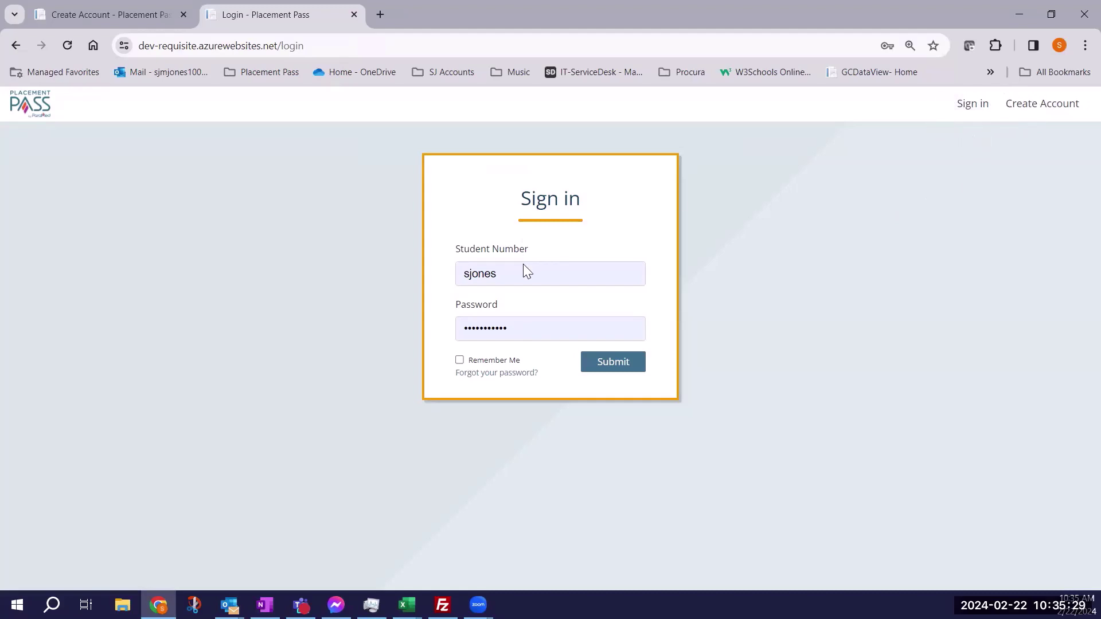
pyautogui.moveTo(524, 280); pyautogui.dragTo(422, 280)
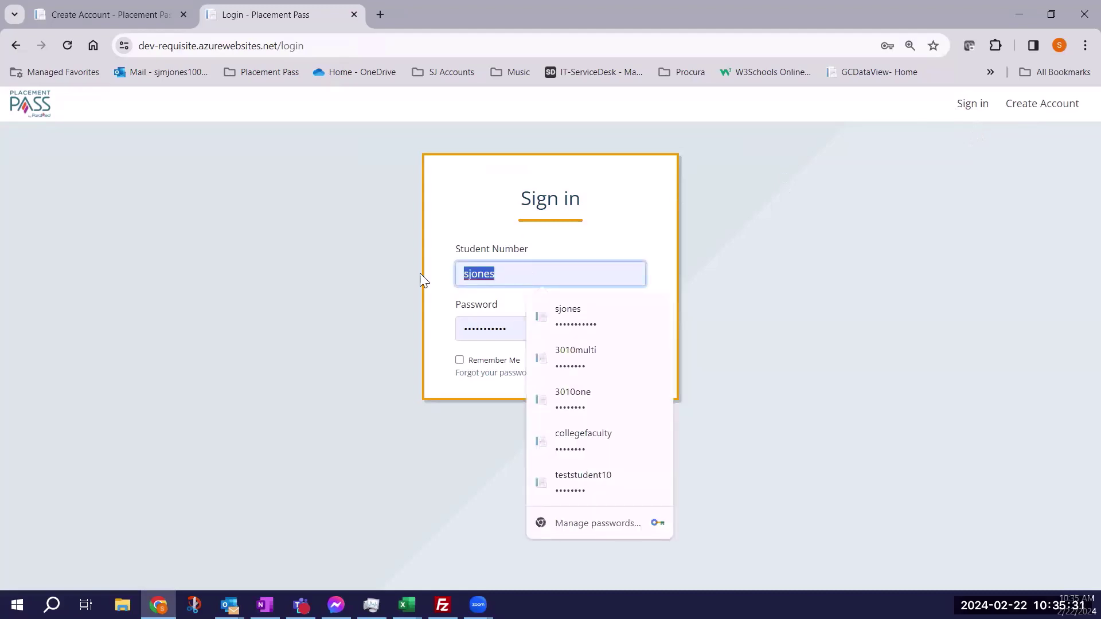
pyautogui.write('202')
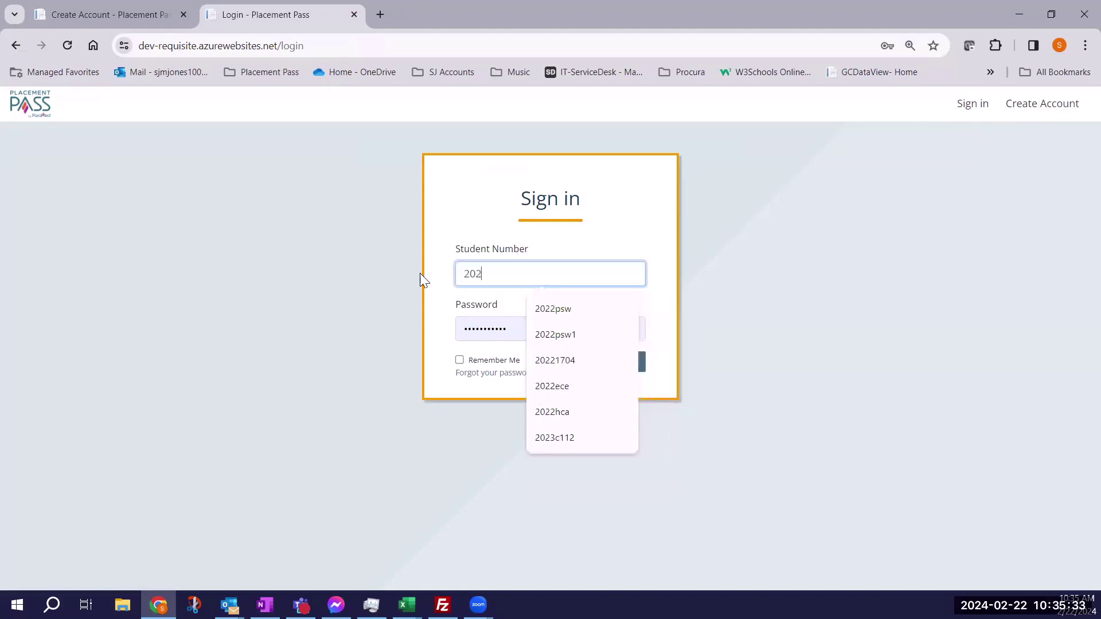
pyautogui.write('402221')
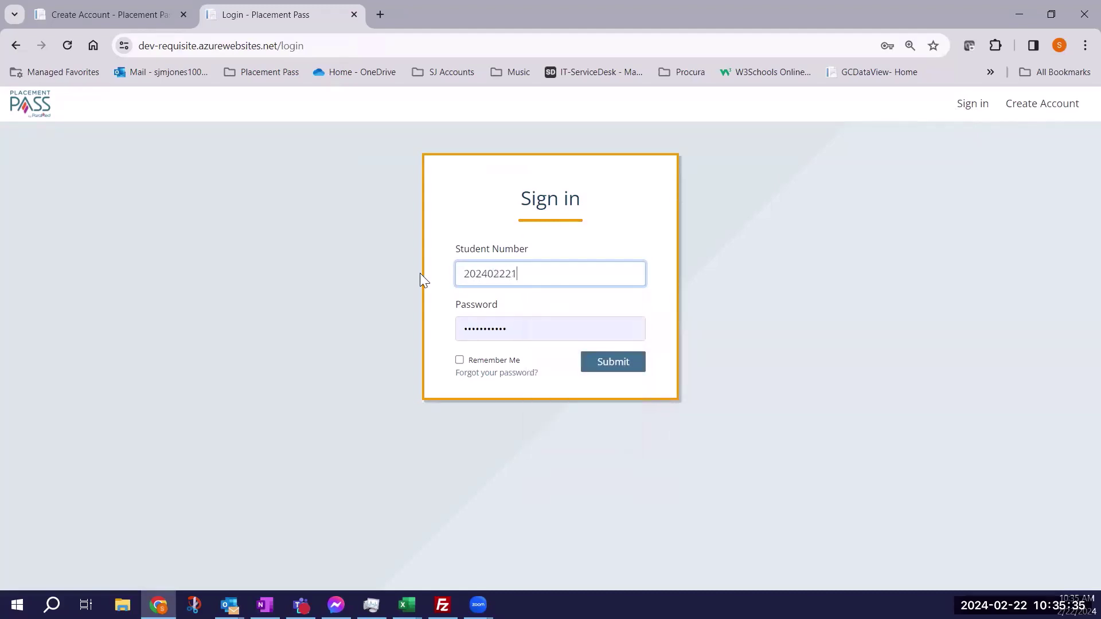
pyautogui.click(516, 324)
pyautogui.moveTo(521, 325); pyautogui.dragTo(455, 326)
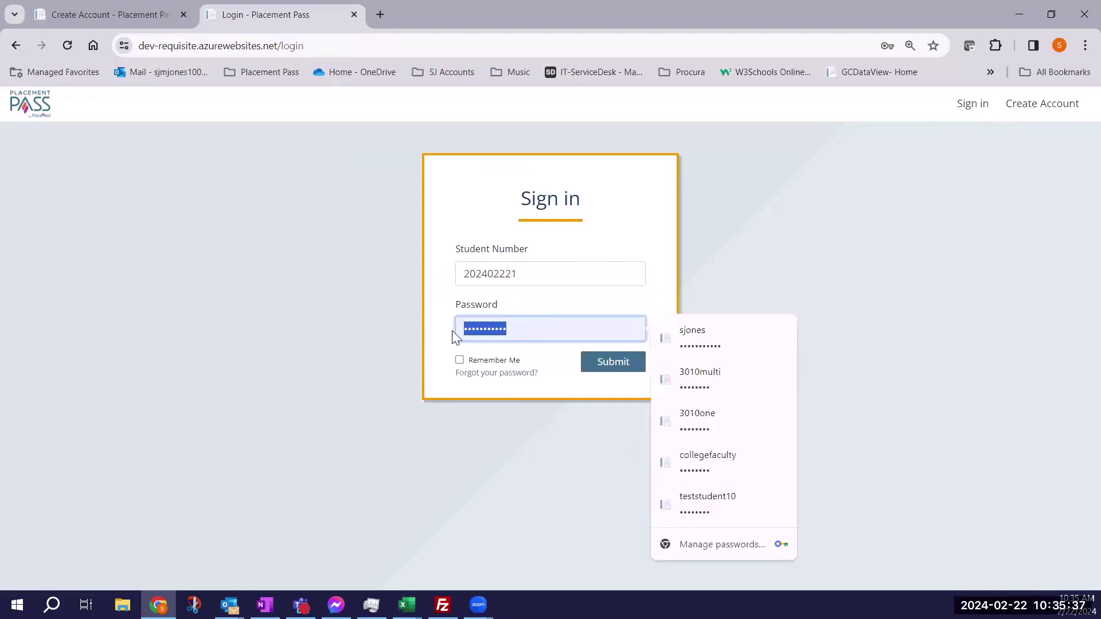
pyautogui.write('*********')
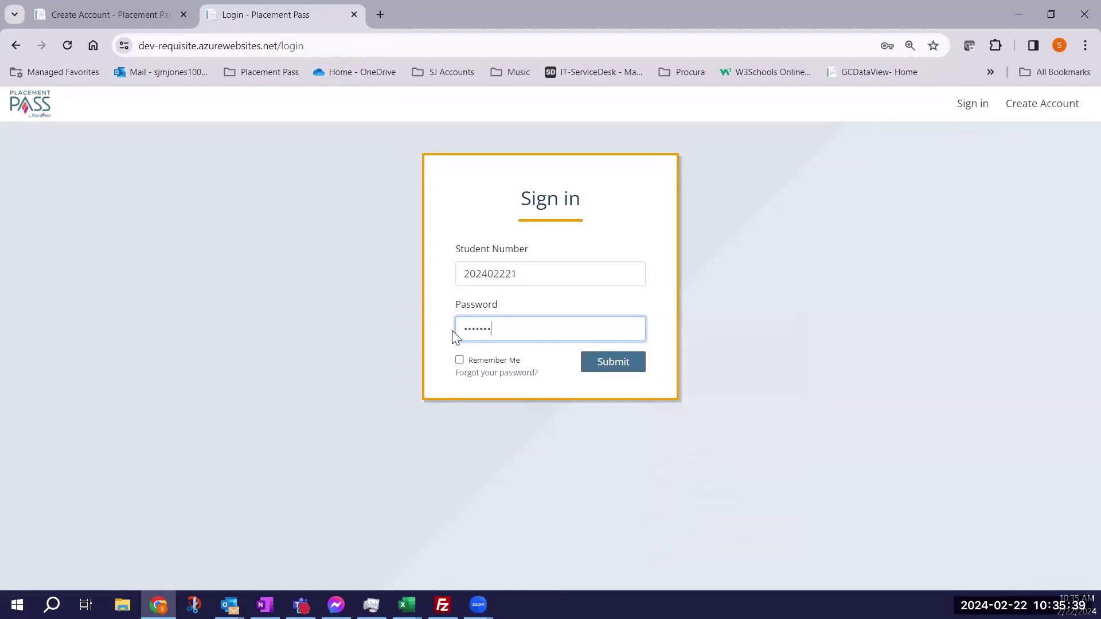
pyautogui.click(621, 366)
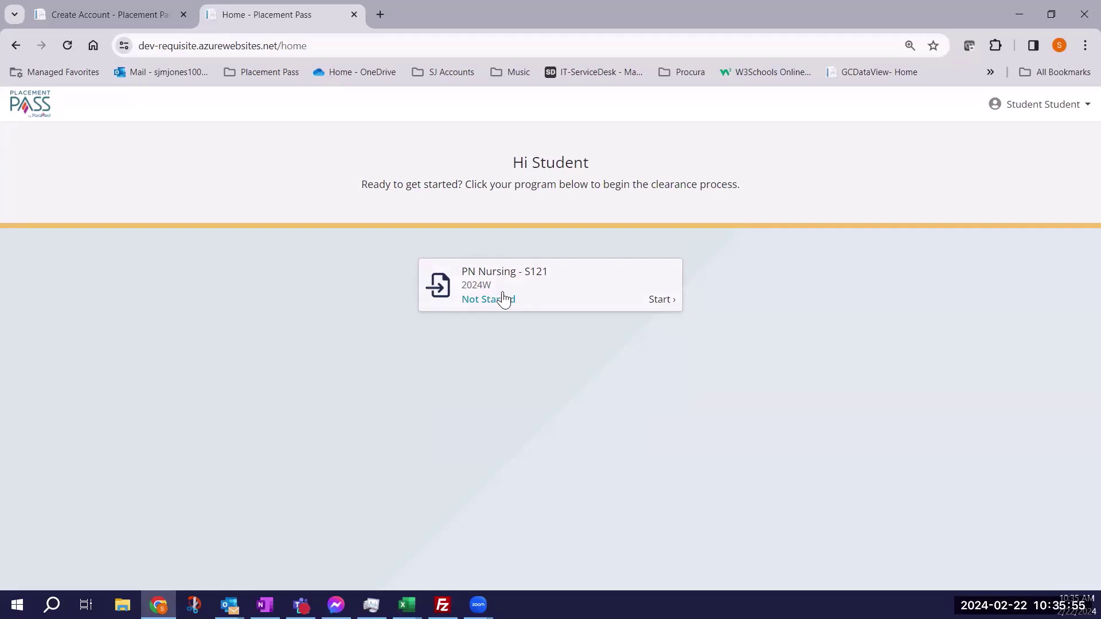
# Start the PN Nursing - S121 clearance with enrollment 2024W 1 - S121 and pass the requirements overview.
pyautogui.click(579, 305)
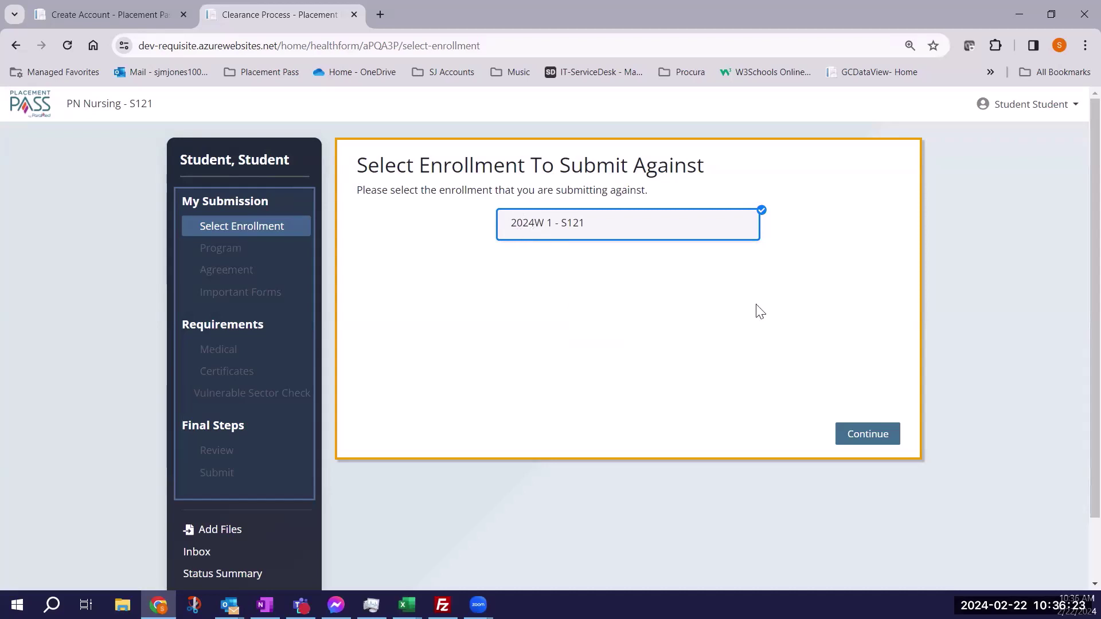
pyautogui.click(855, 452)
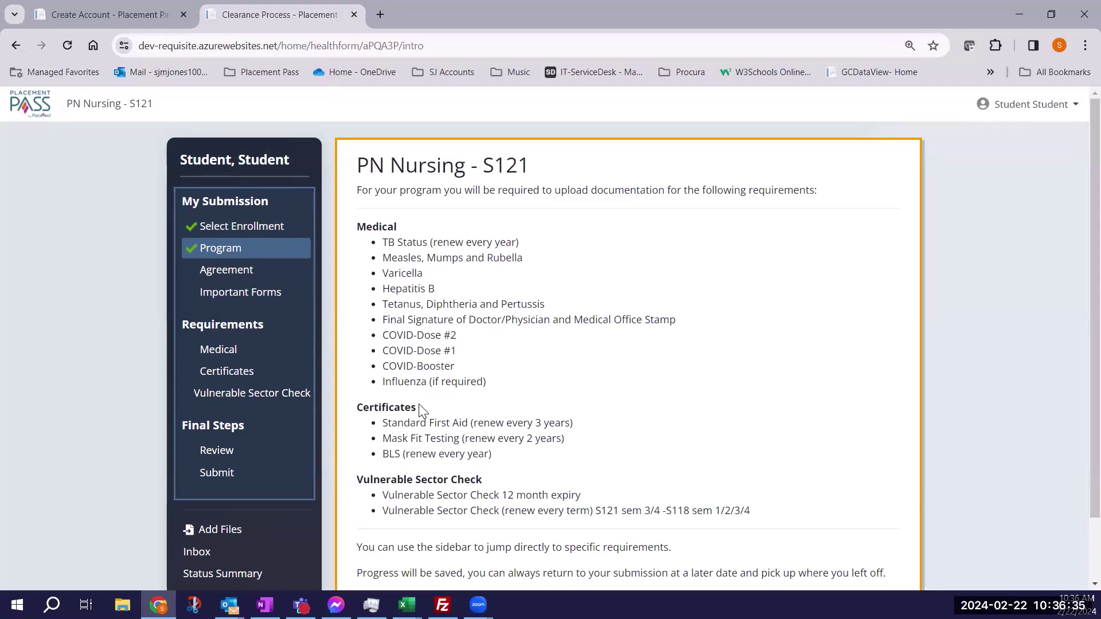
pyautogui.scroll(-1, 421, 410)
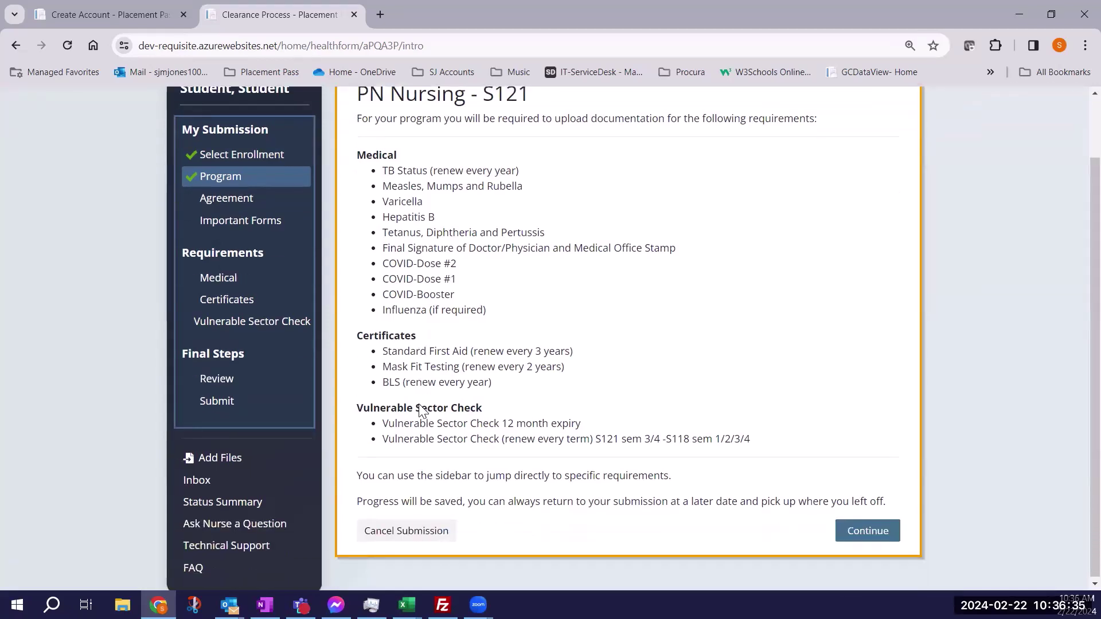
pyautogui.click(855, 539)
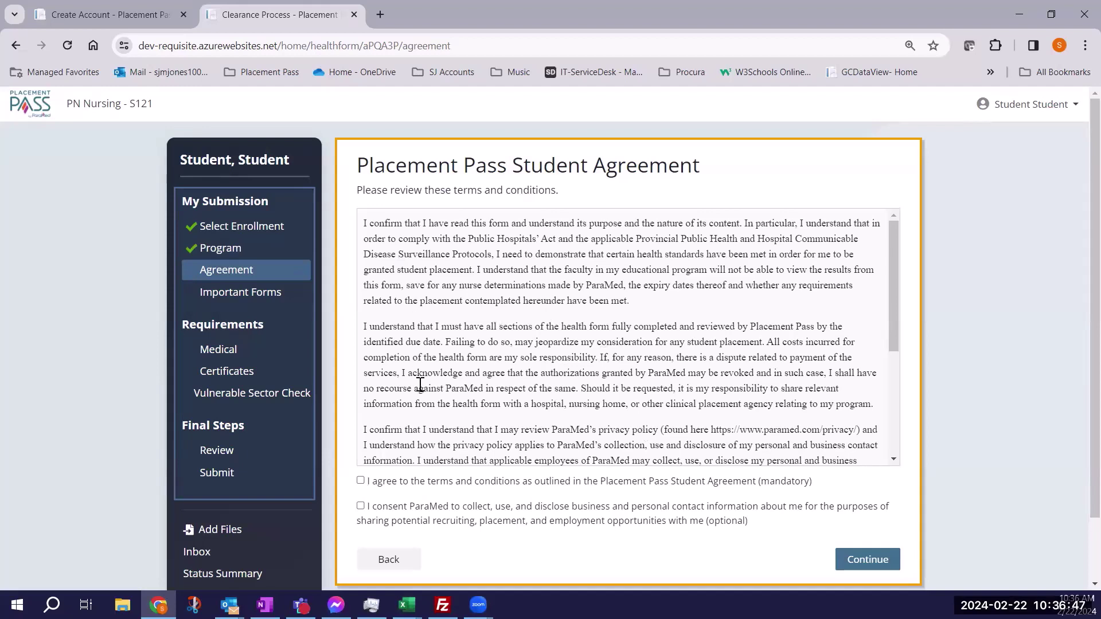
# Agree to the student agreement terms and continue to Important Forms.
pyautogui.click(361, 481)
pyautogui.click(886, 562)
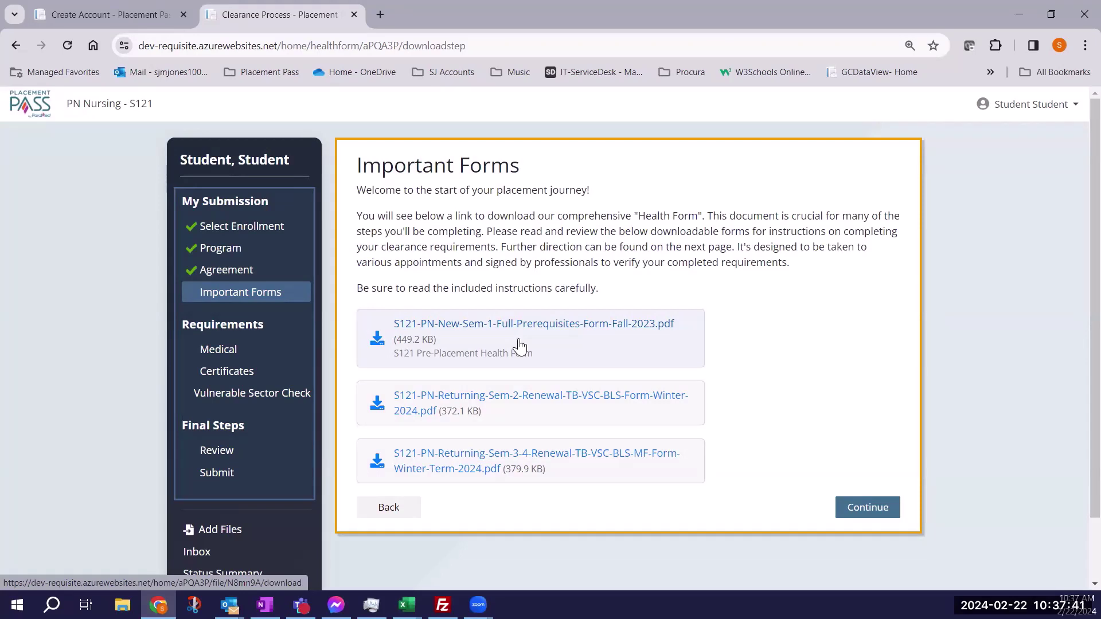
# Continue from Important Forms to the Medical requirements page.
pyautogui.click(872, 515)
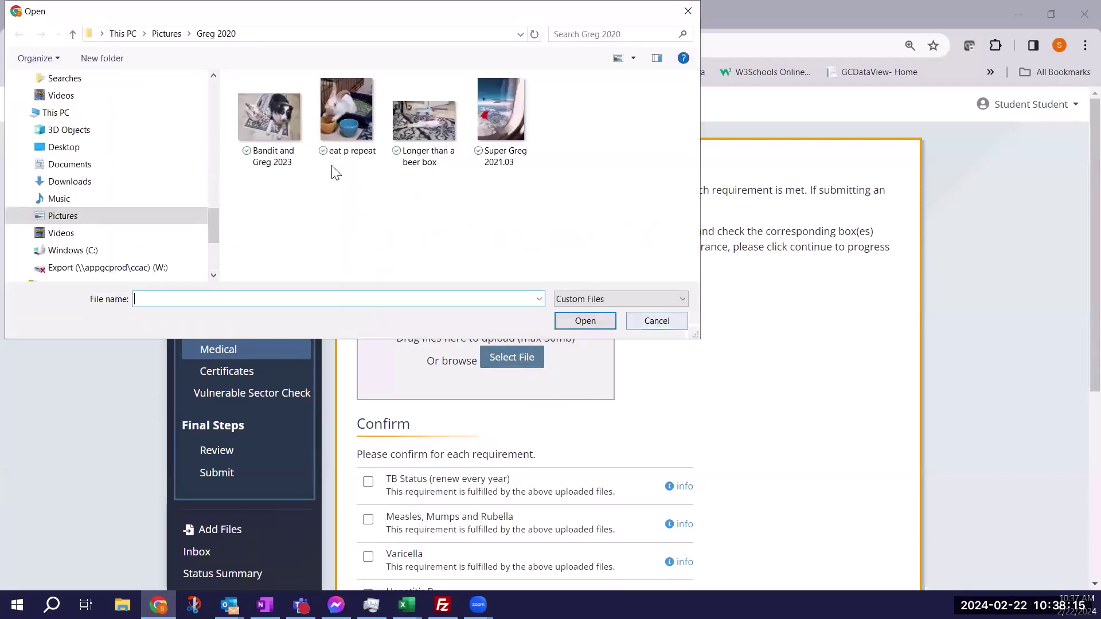
# Upload Bandit and Greg 2023.jpg and eat p repeat.jpg as Medical files.
pyautogui.click(267, 120)
pyautogui.click(587, 322)
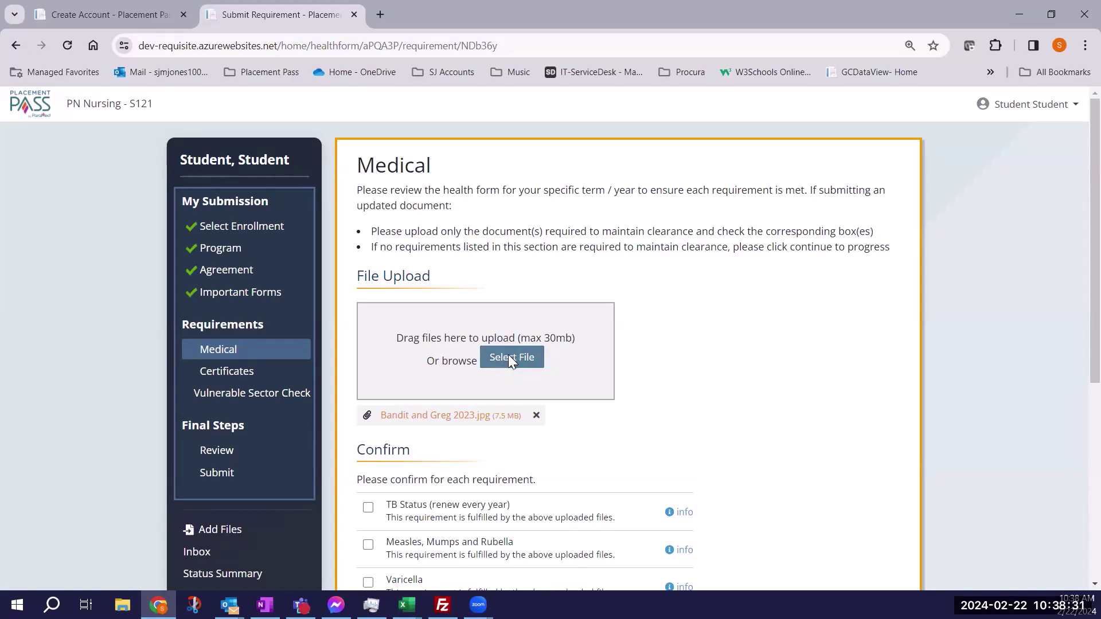
pyautogui.click(509, 357)
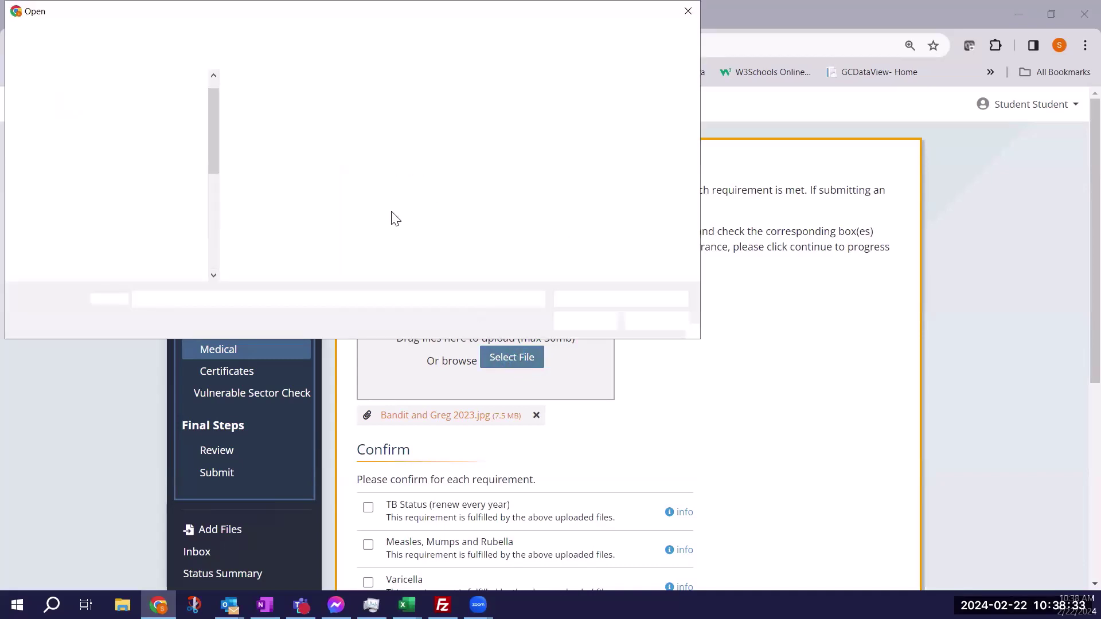
pyautogui.click(363, 107)
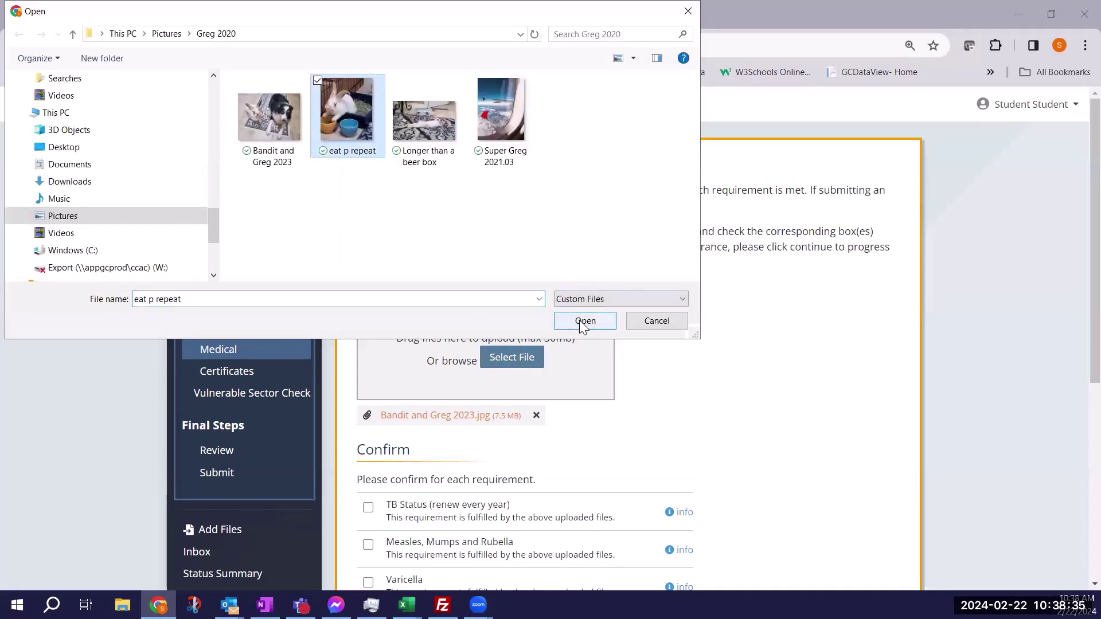
pyautogui.click(579, 320)
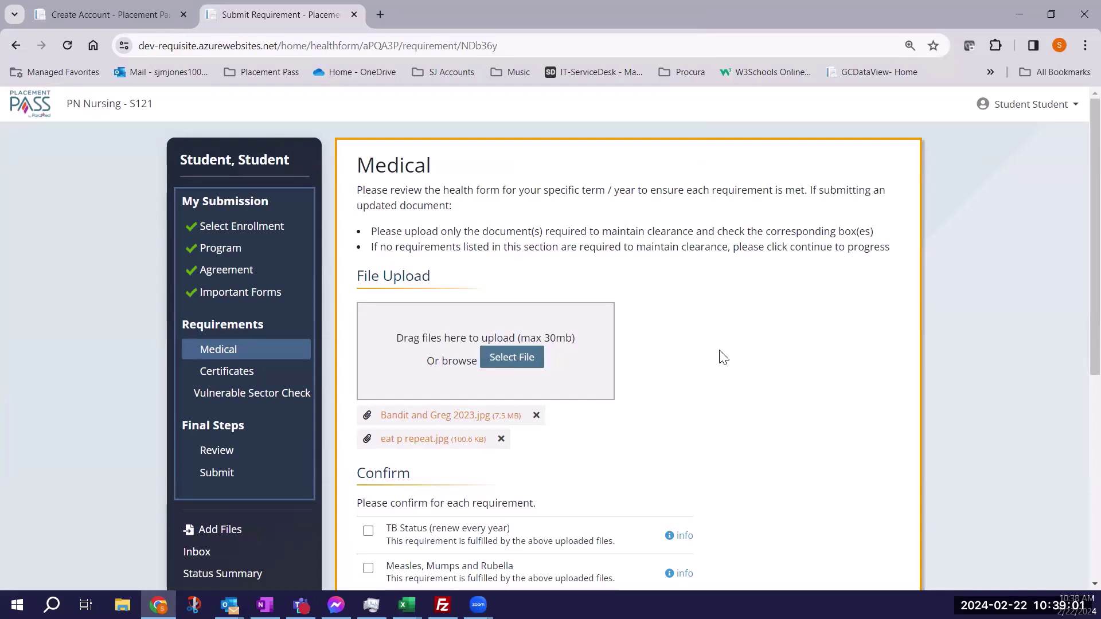
# Tick all ten Medical requirements, TB Status through Influenza, and continue to Certificates.
pyautogui.scroll(-1, 722, 354)
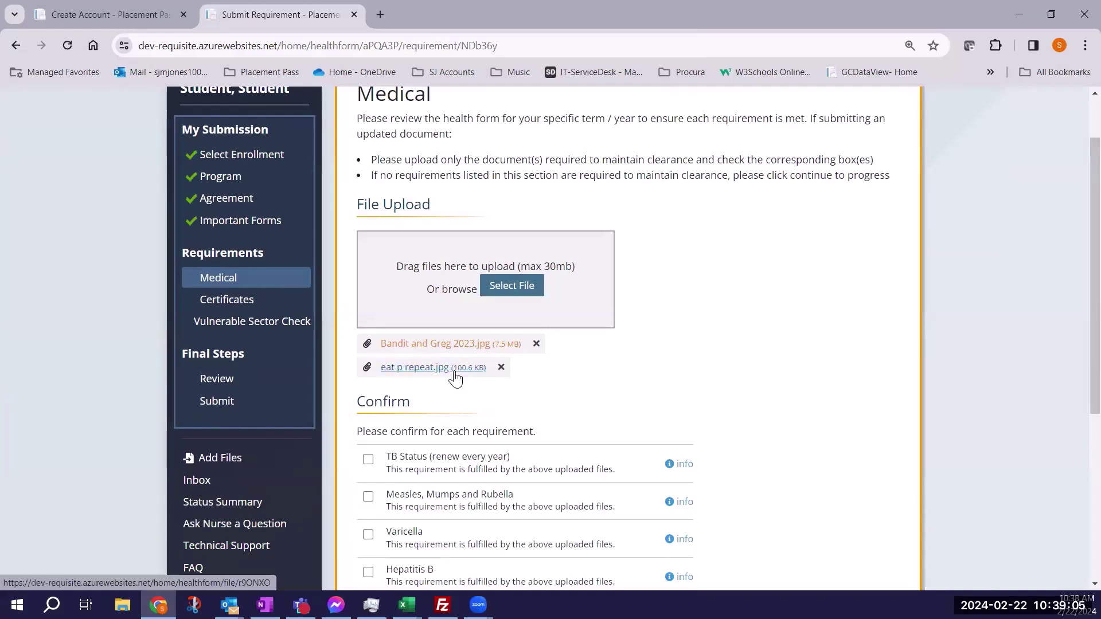
pyautogui.scroll(-3, 456, 378)
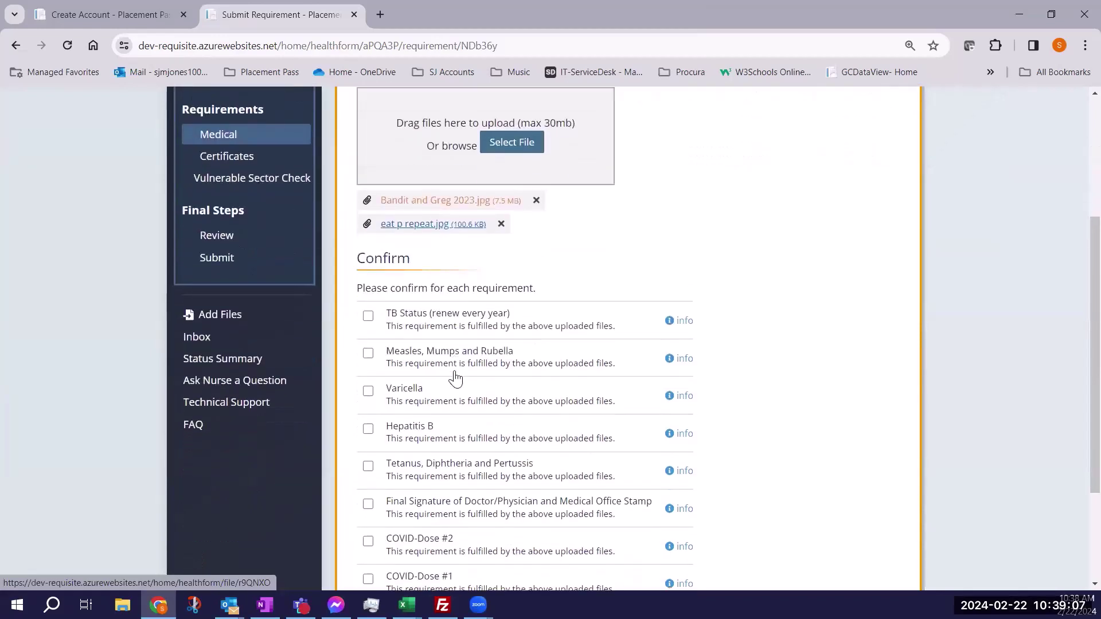
pyautogui.click(368, 244)
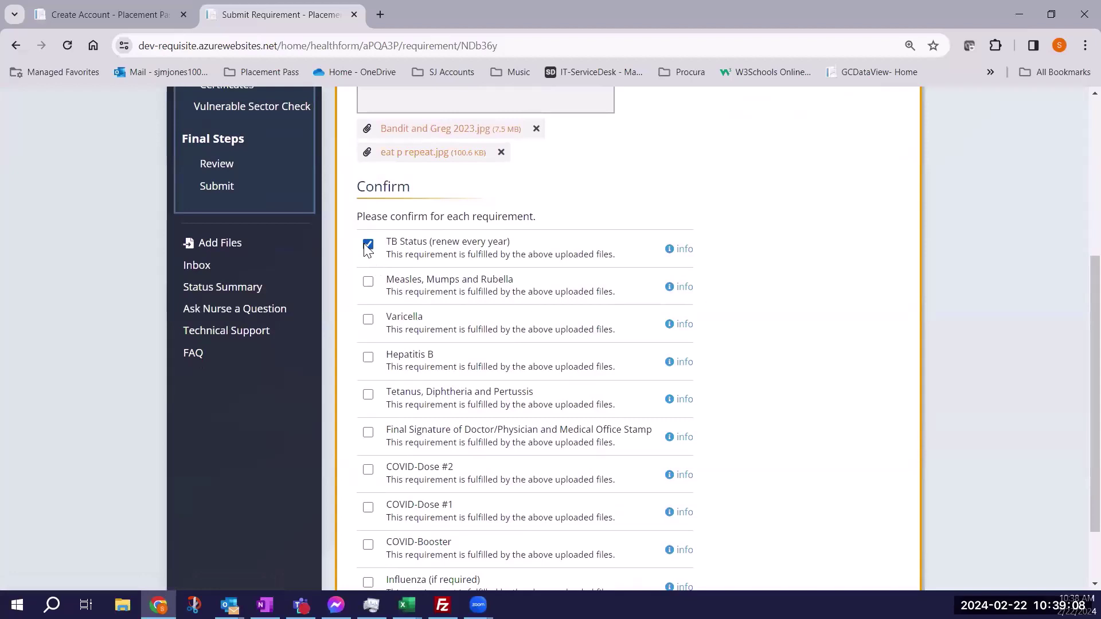
pyautogui.click(368, 281)
pyautogui.click(368, 320)
pyautogui.click(368, 357)
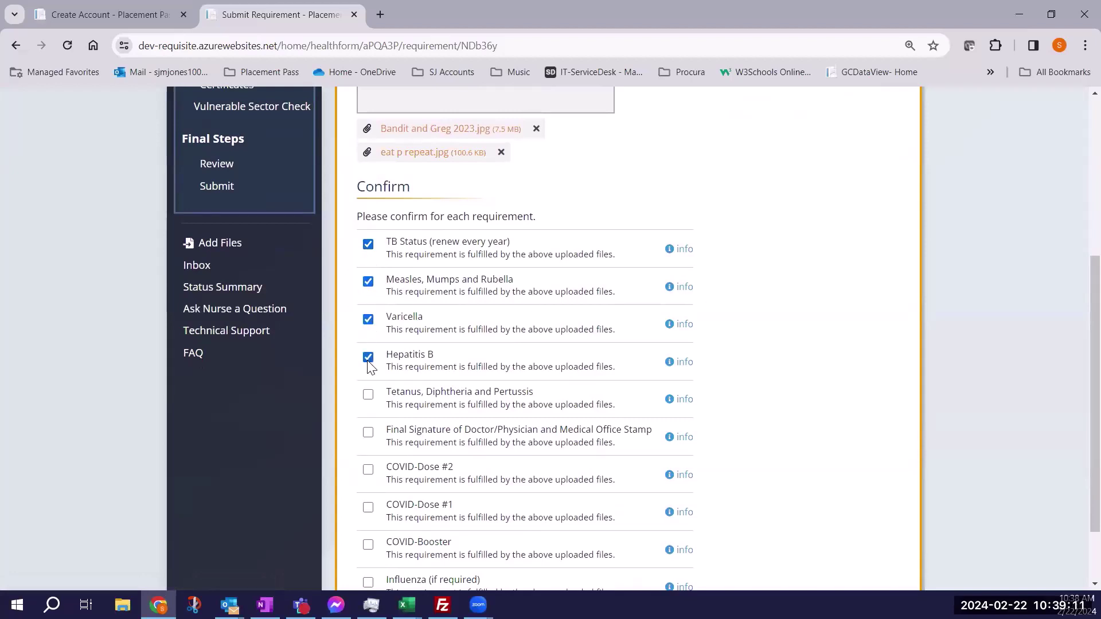
pyautogui.click(368, 395)
pyautogui.click(368, 433)
pyautogui.click(368, 469)
pyautogui.click(368, 507)
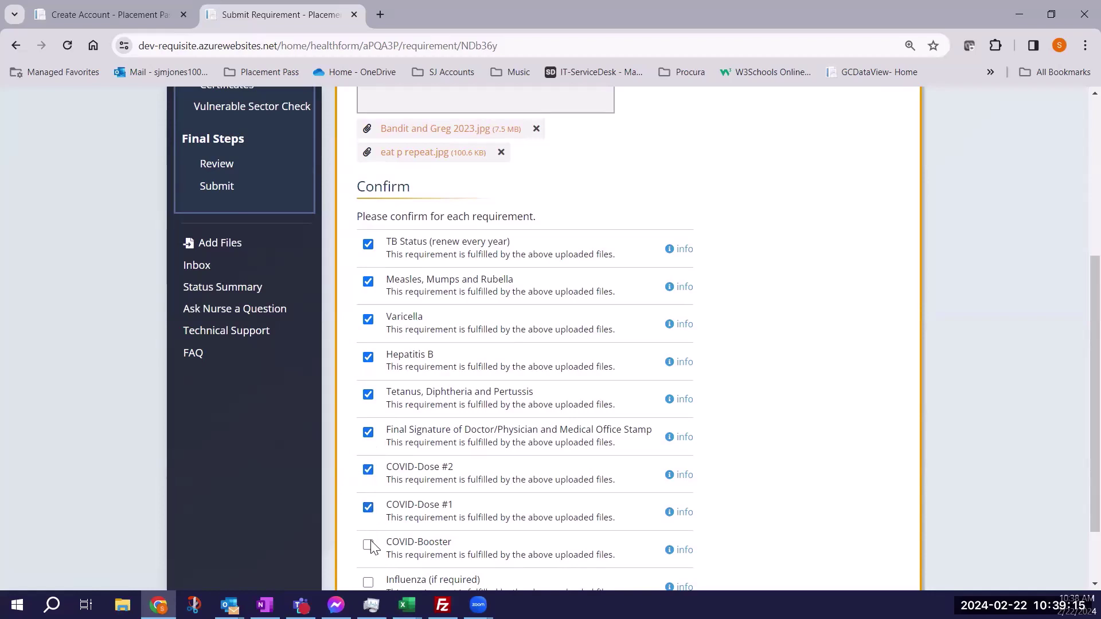
pyautogui.scroll(-1, 387, 522)
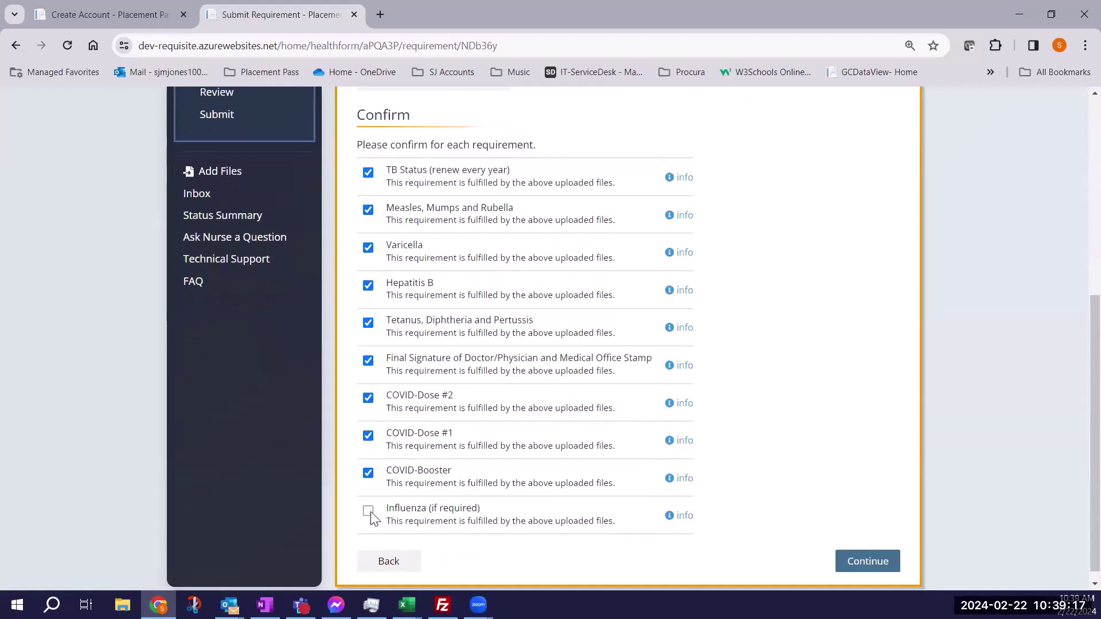
pyautogui.click(368, 510)
pyautogui.click(868, 561)
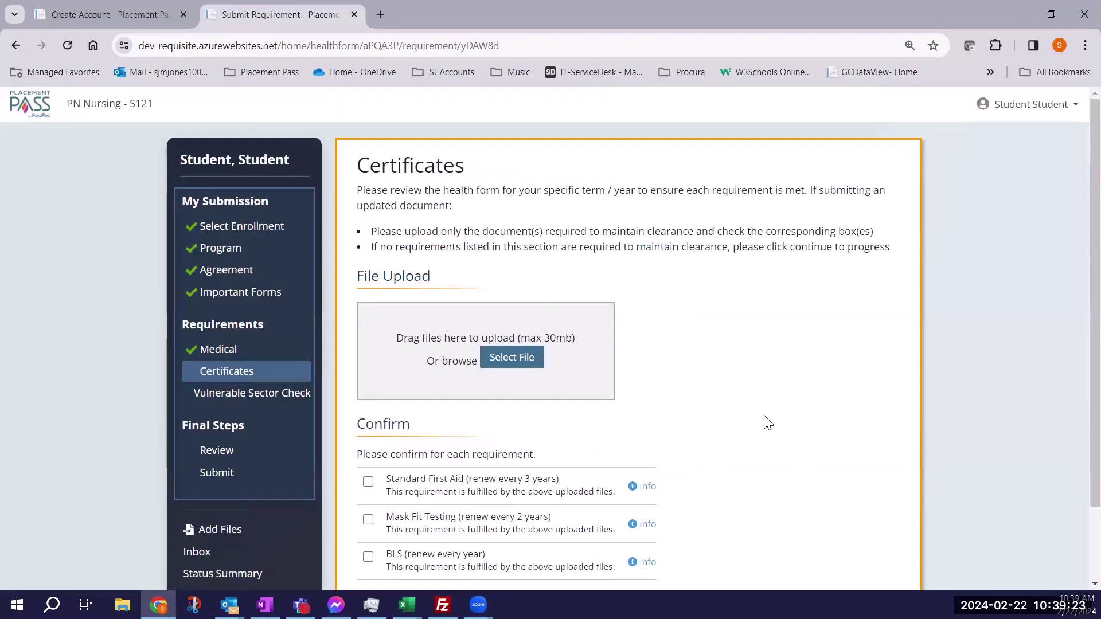
# Upload eat p repeat.jpg to the Certificates section.
pyautogui.click(507, 363)
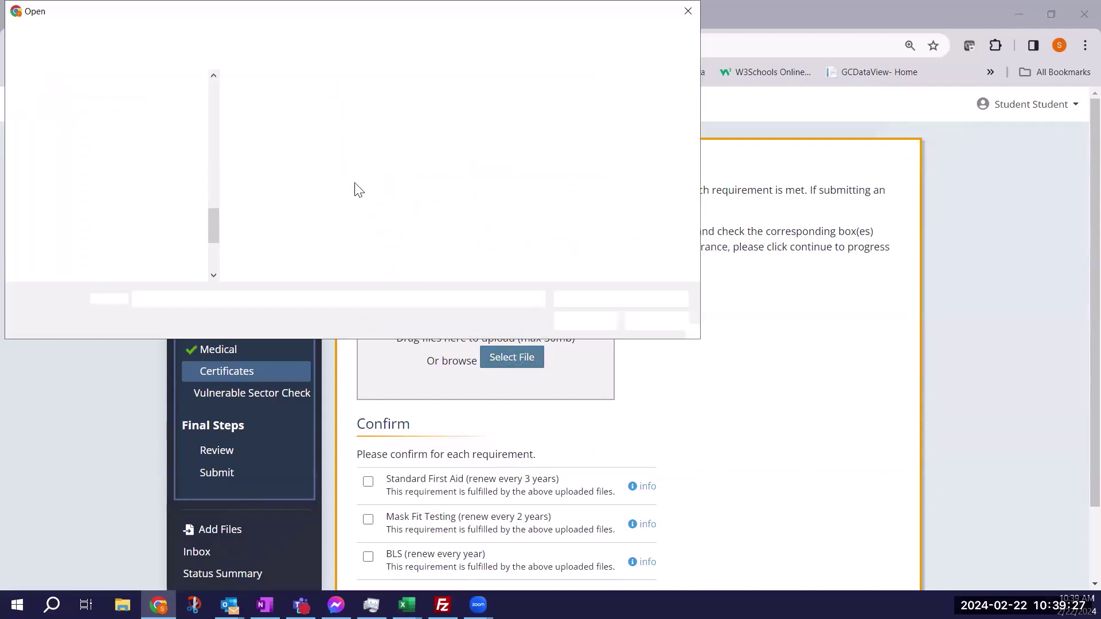
pyautogui.click(347, 112)
pyautogui.click(584, 320)
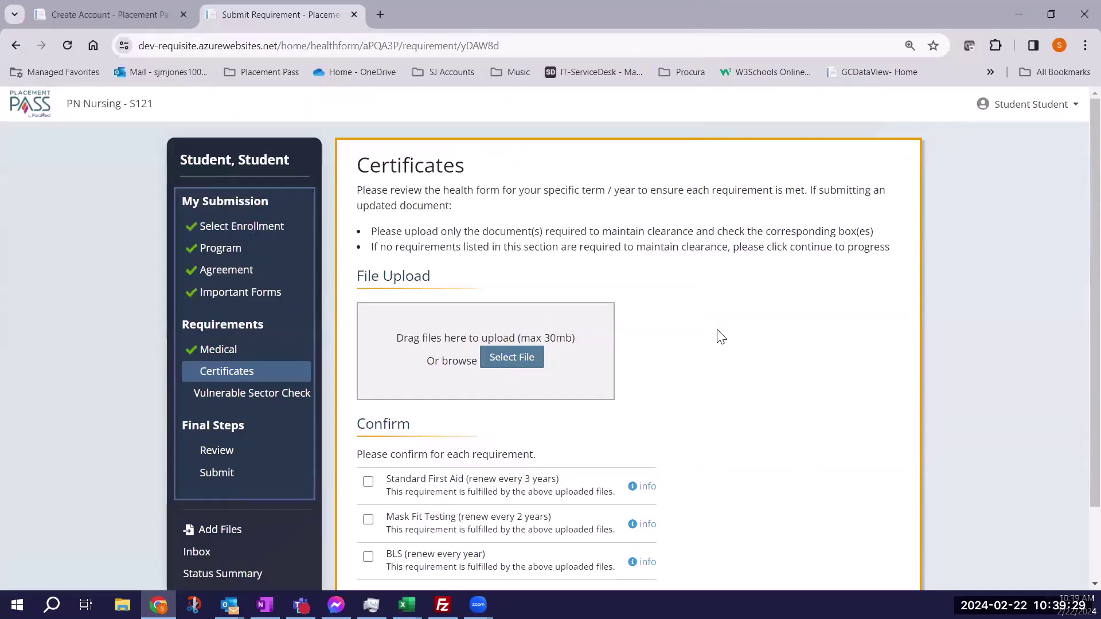
# Confirm Standard First Aid, Mask Fit Testing and BLS, then continue to the next section.
pyautogui.scroll(-2, 722, 337)
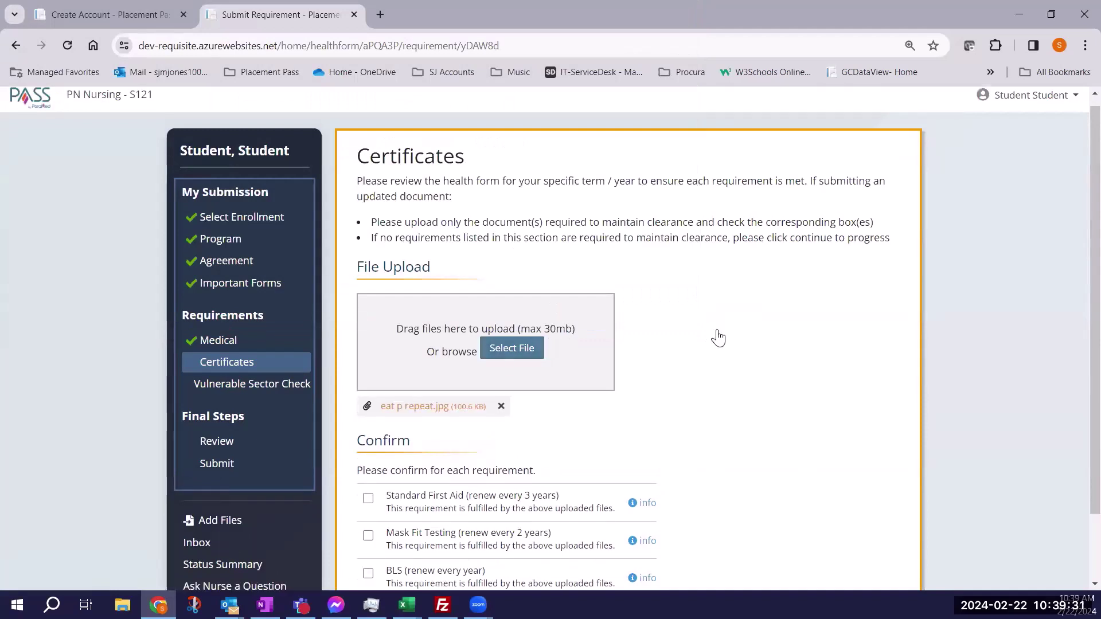
pyautogui.click(368, 437)
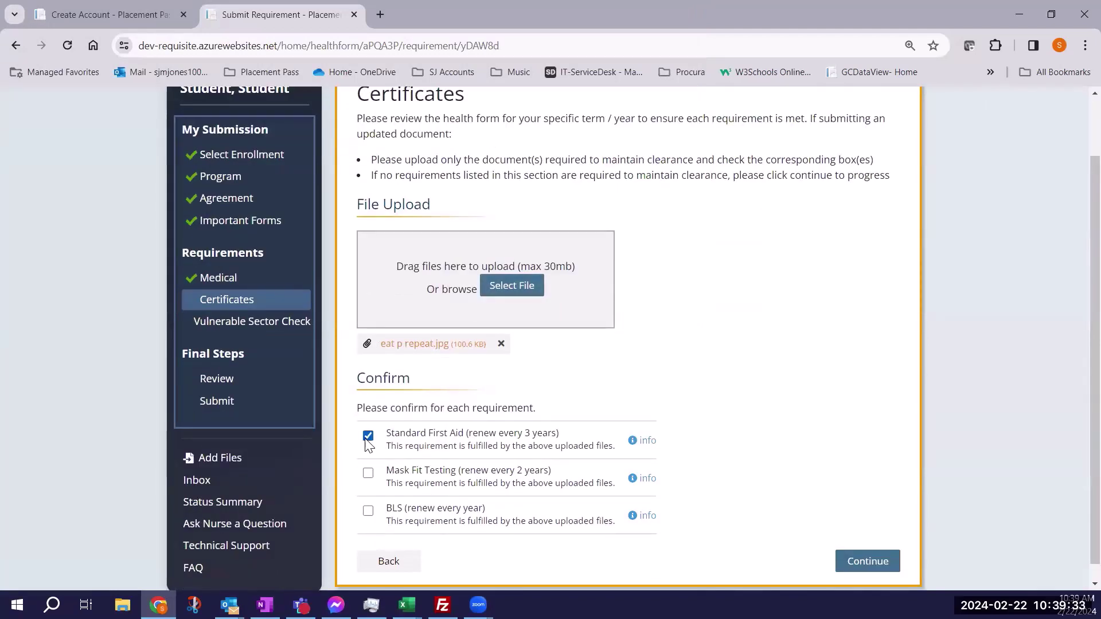
pyautogui.click(367, 474)
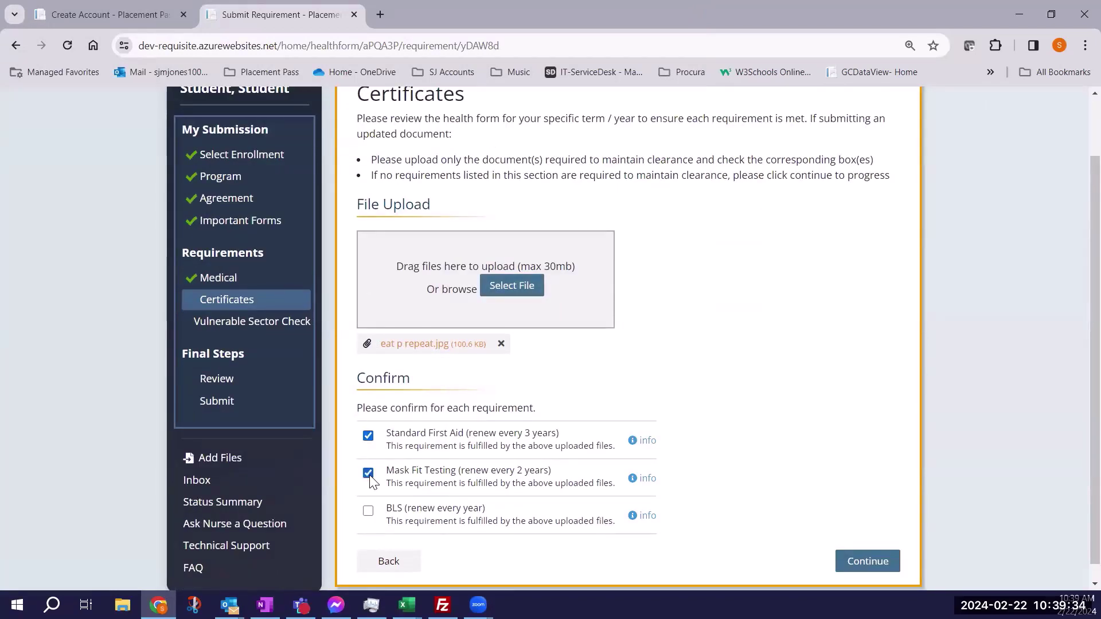
pyautogui.click(368, 510)
pyautogui.moveTo(631, 443)
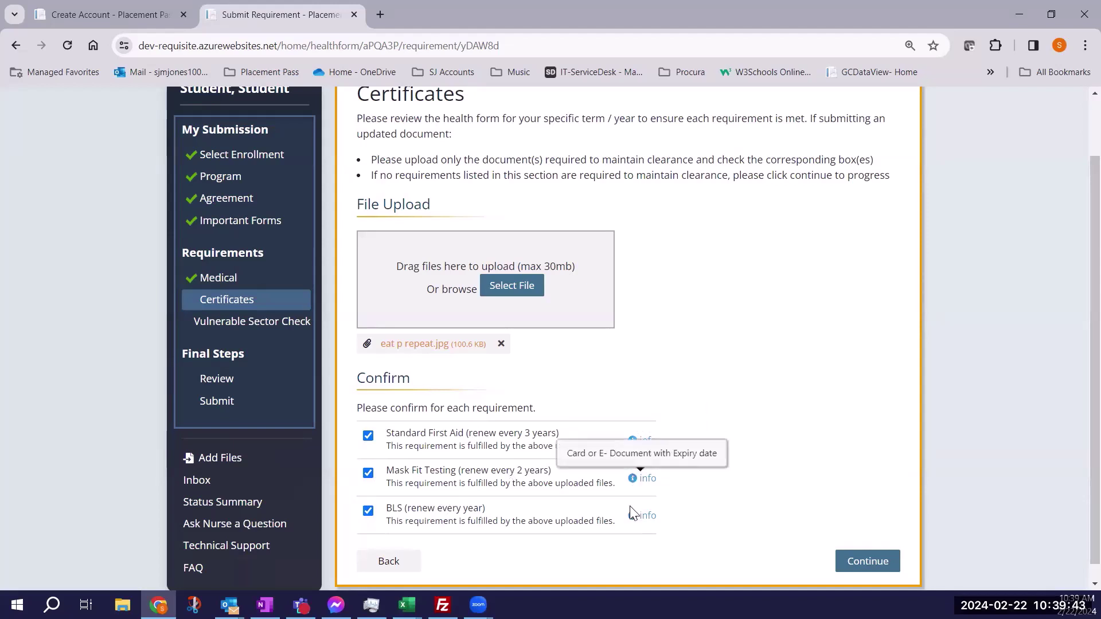
pyautogui.moveTo(632, 517)
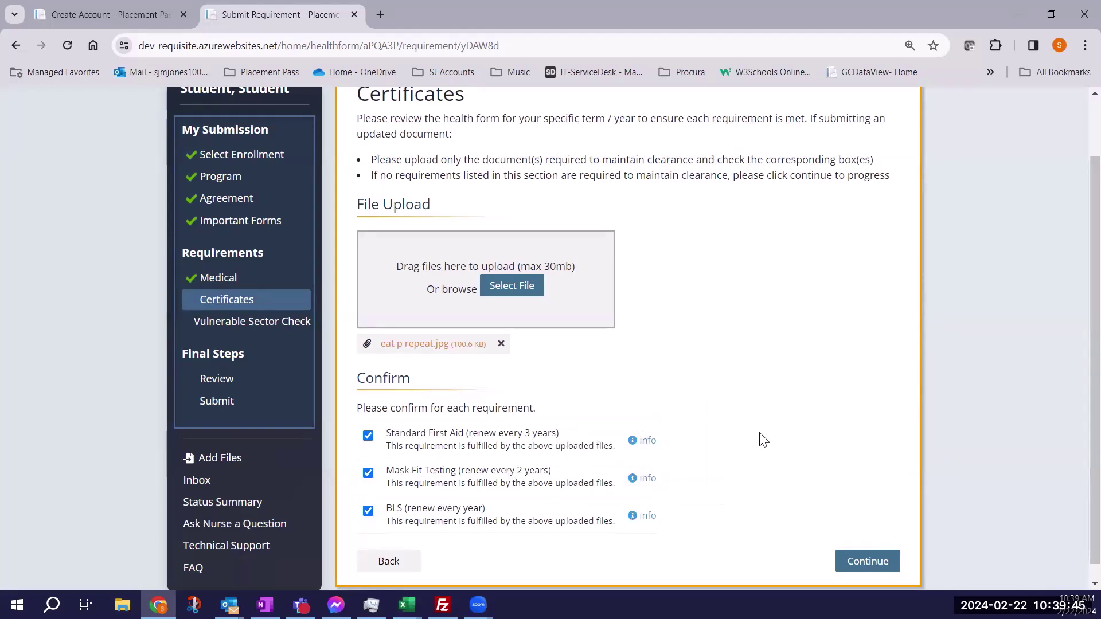
pyautogui.click(859, 562)
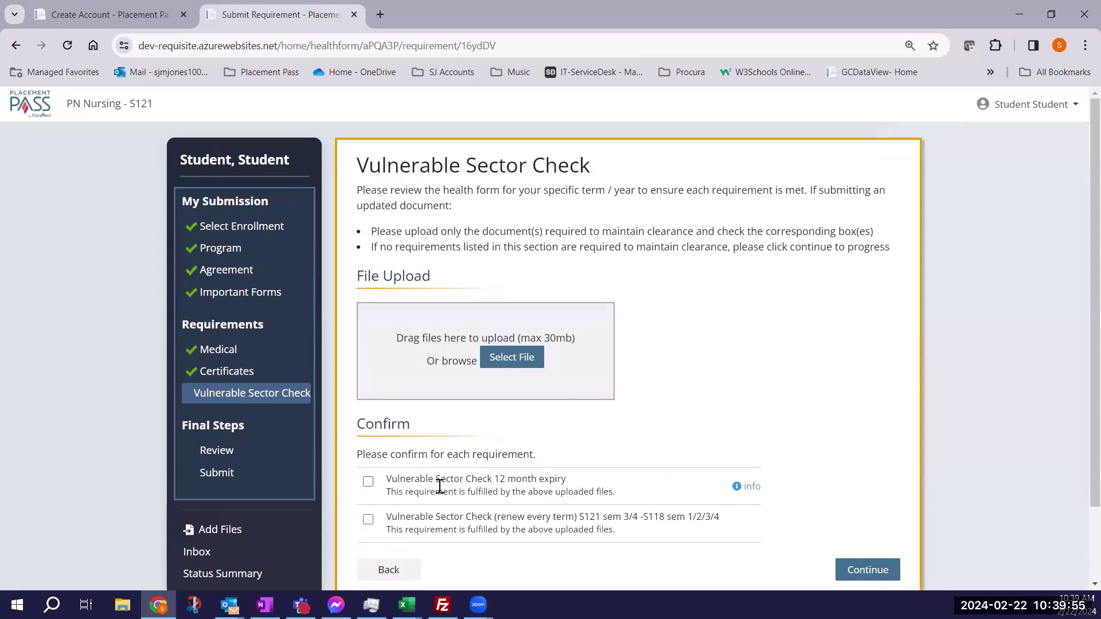
# Tick the 12-month Vulnerable Sector Check, upload Longer than a beer box.jpg, and continue to Review.
pyautogui.click(368, 482)
pyautogui.click(500, 360)
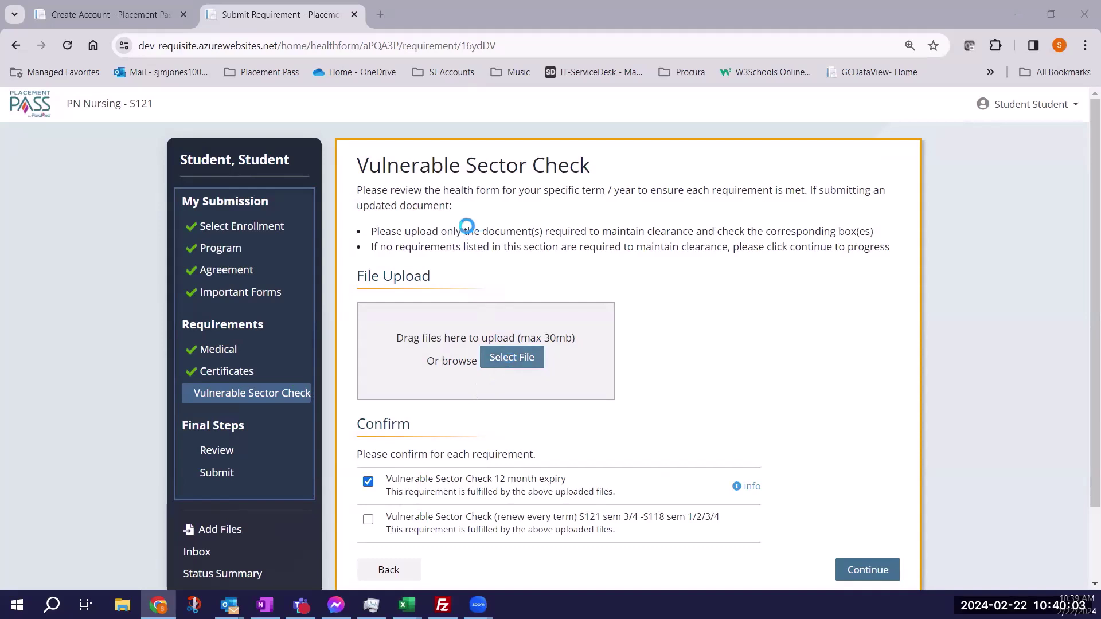
pyautogui.click(398, 127)
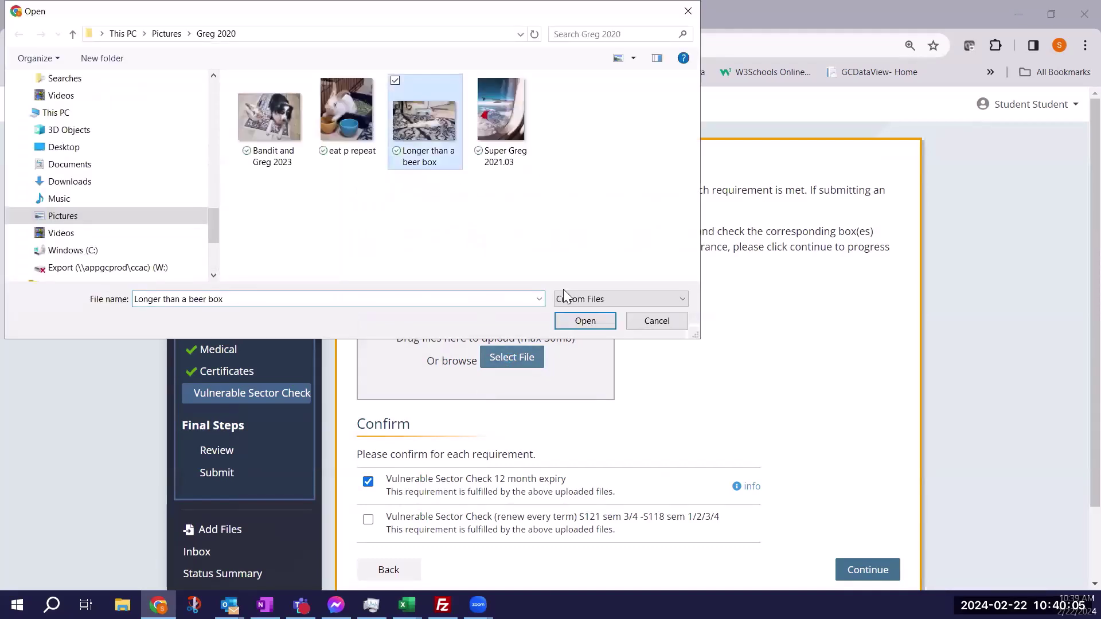
pyautogui.click(568, 320)
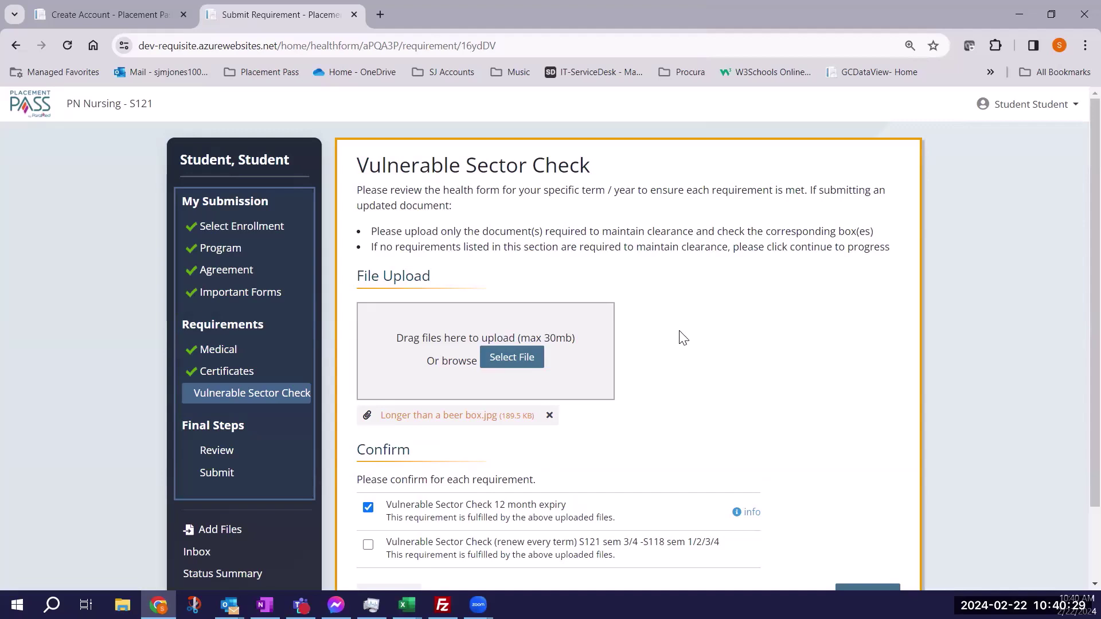
pyautogui.scroll(-1, 734, 330)
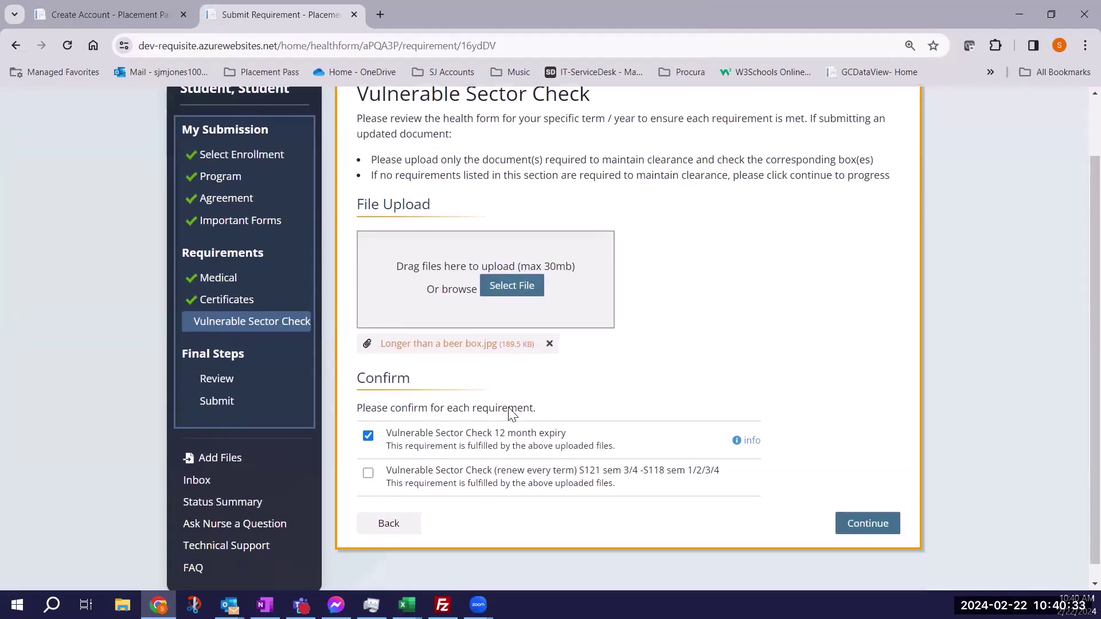
pyautogui.click(866, 523)
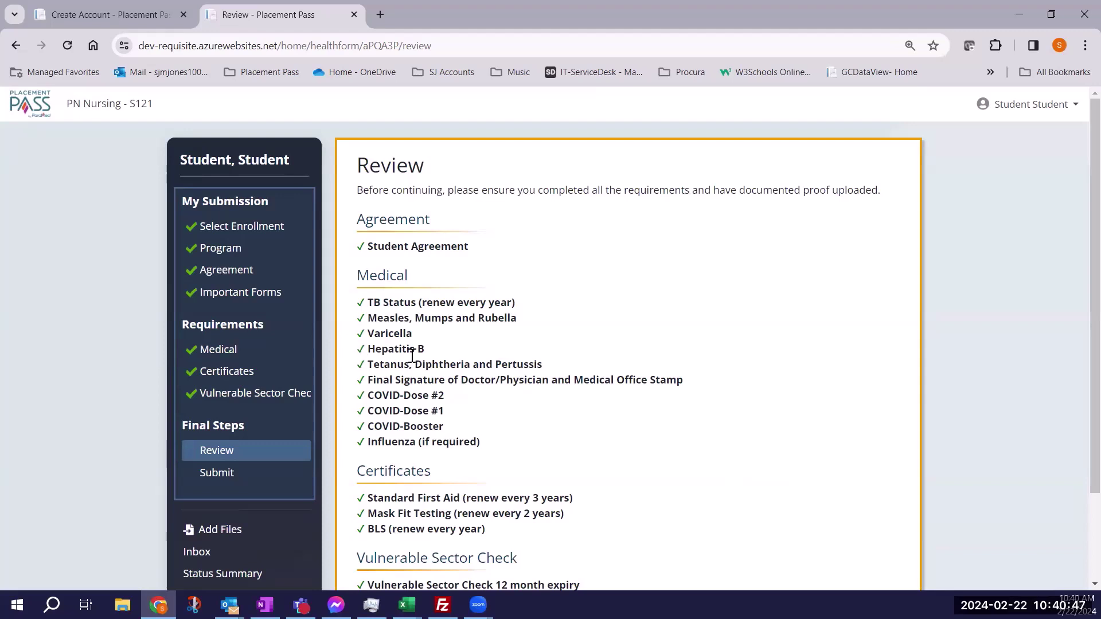
# Scroll through the requirements review and continue to the $26.10 payment page.
pyautogui.scroll(-2, 412, 356)
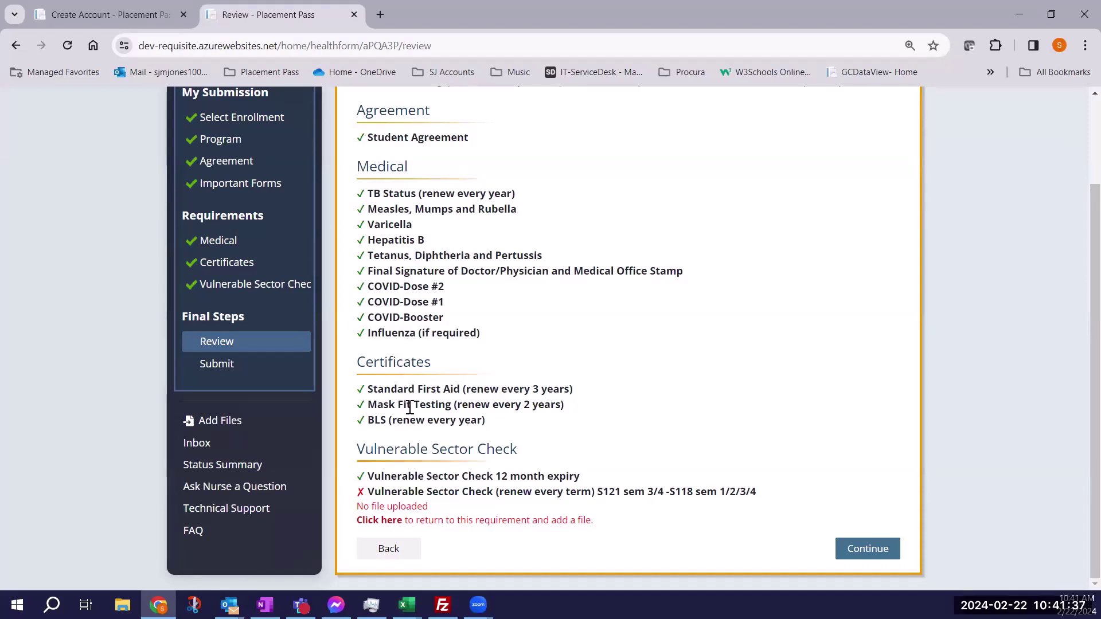
pyautogui.click(854, 552)
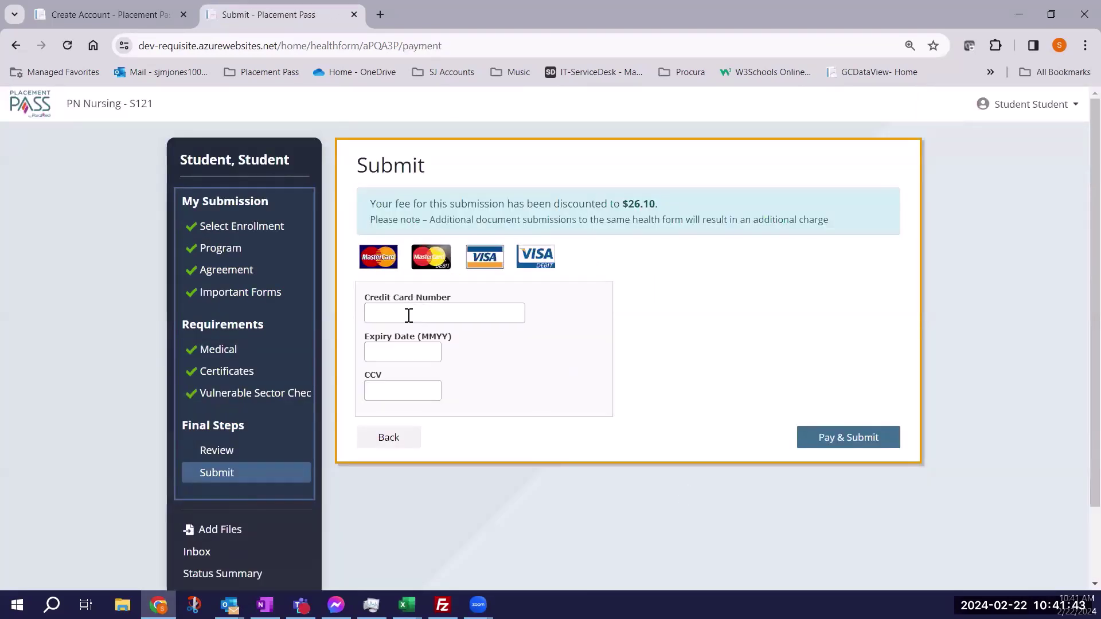
# Enter the card number, corrected expiry date and security code, then pay the $26.10 fee.
pyautogui.click(409, 316)
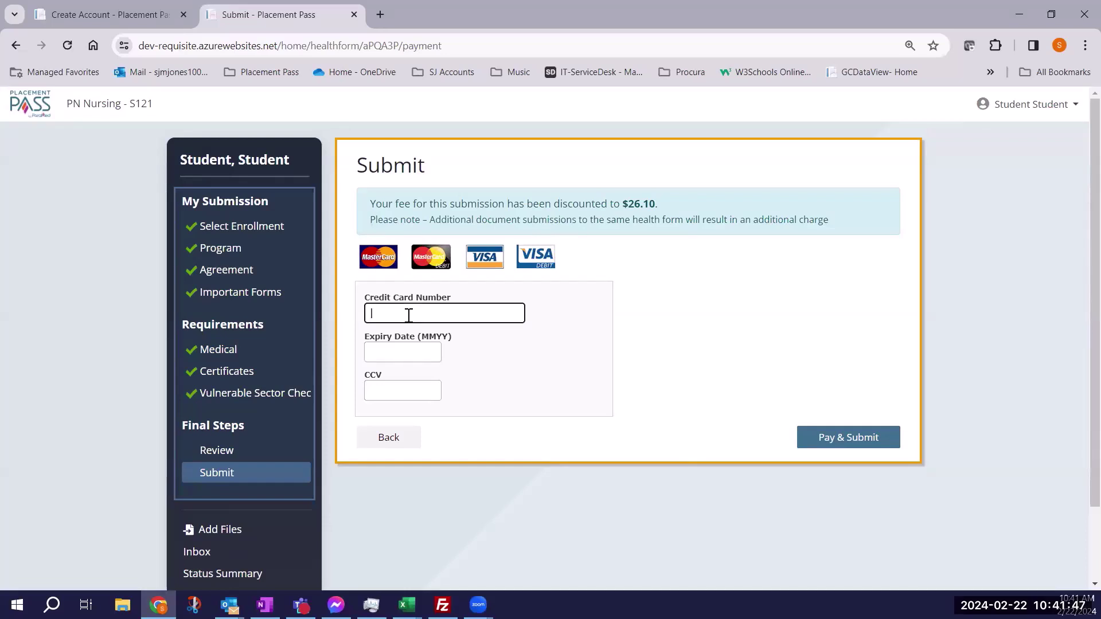
pyautogui.write('5454545454545454')
pyautogui.click(411, 346)
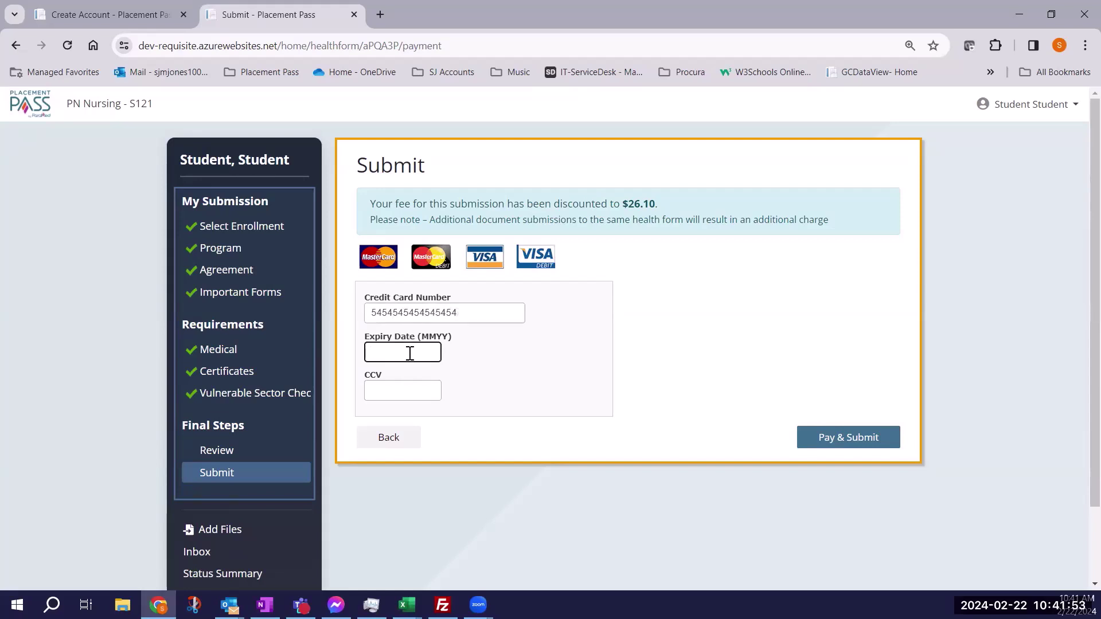
pyautogui.write('026')
pyautogui.click(405, 383)
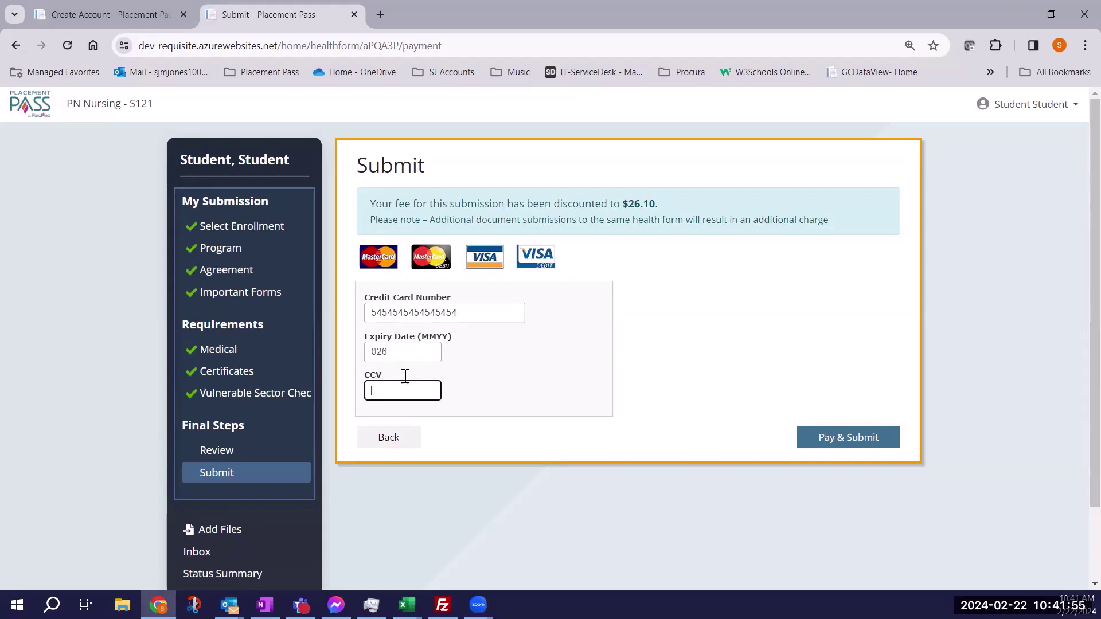
pyautogui.moveTo(402, 350); pyautogui.dragTo(342, 359)
pyautogui.write('0226')
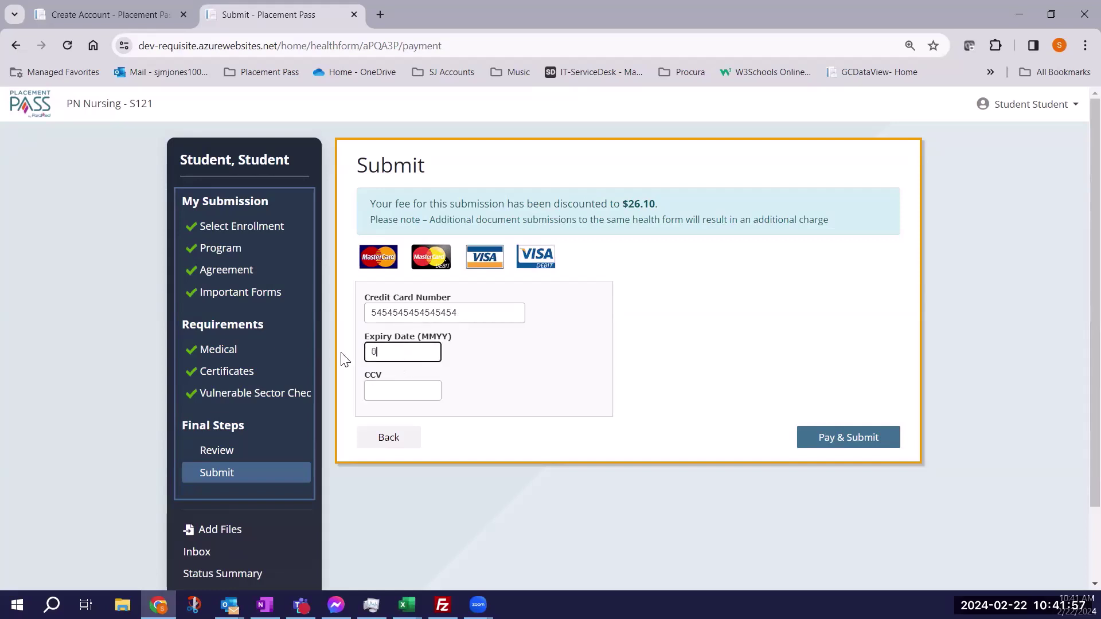
pyautogui.click(403, 390)
pyautogui.write('123')
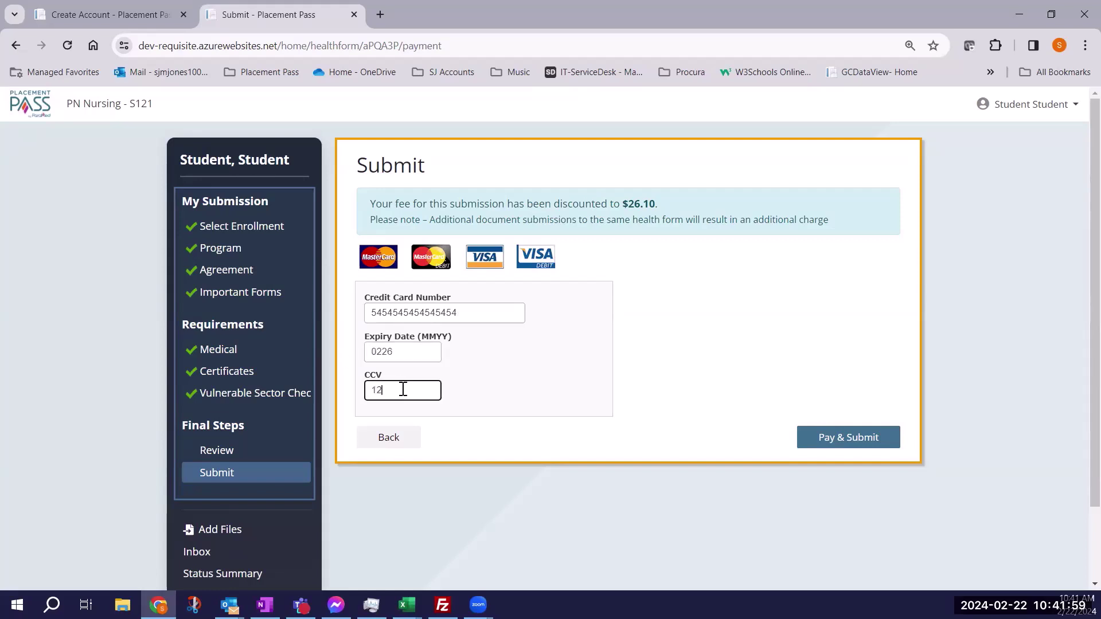
pyautogui.click(871, 442)
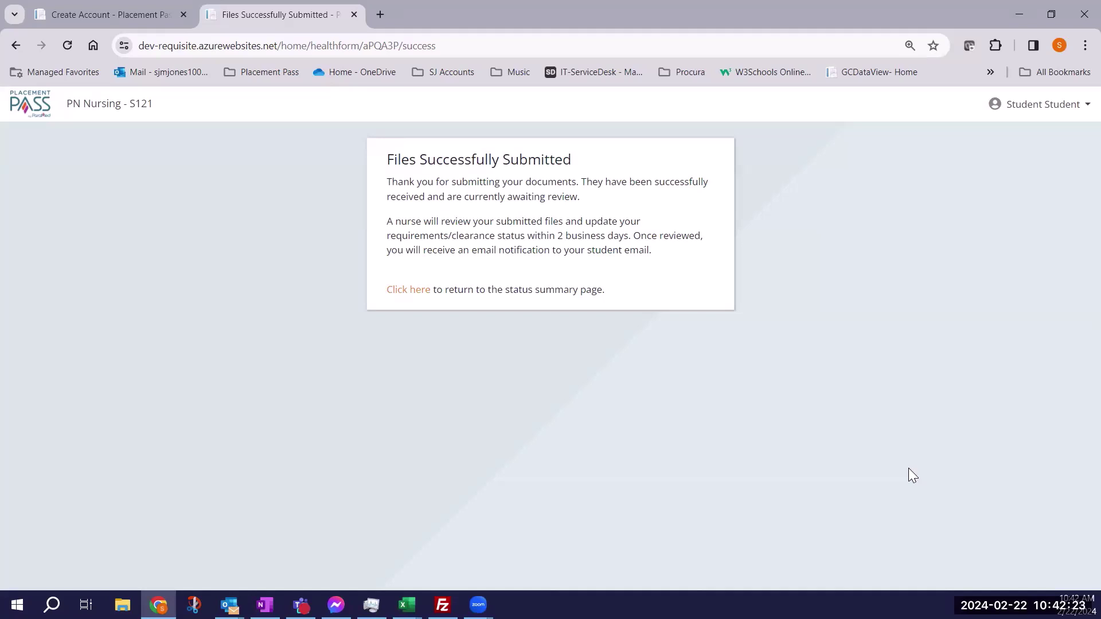
# Return to the Status Summary and check History records the 4 submitted files.
pyautogui.click(408, 290)
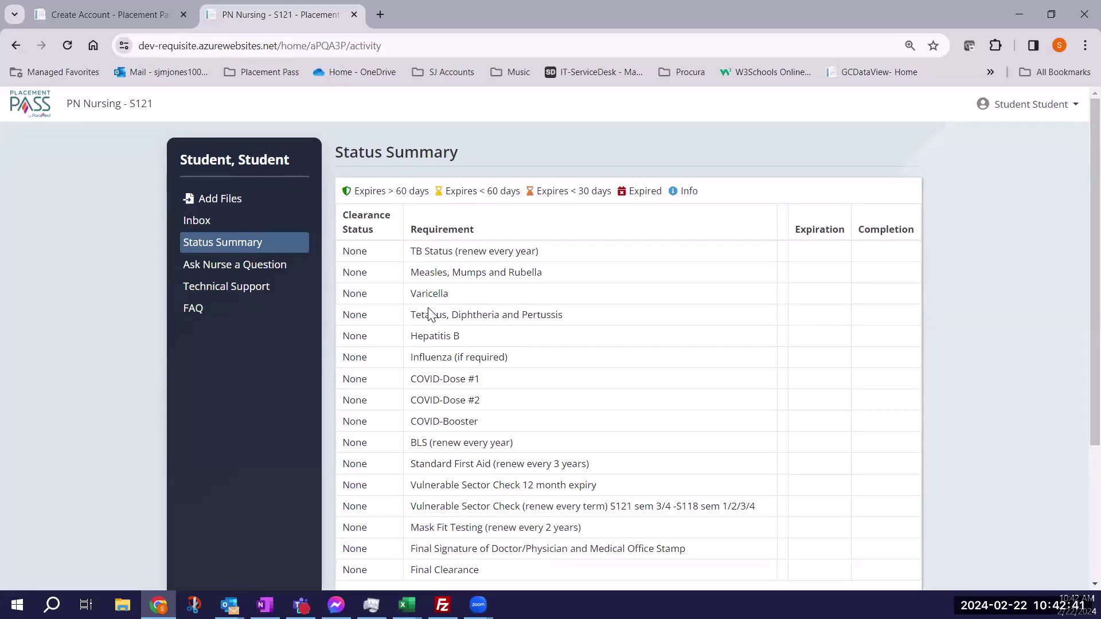
pyautogui.scroll(-1, 428, 314)
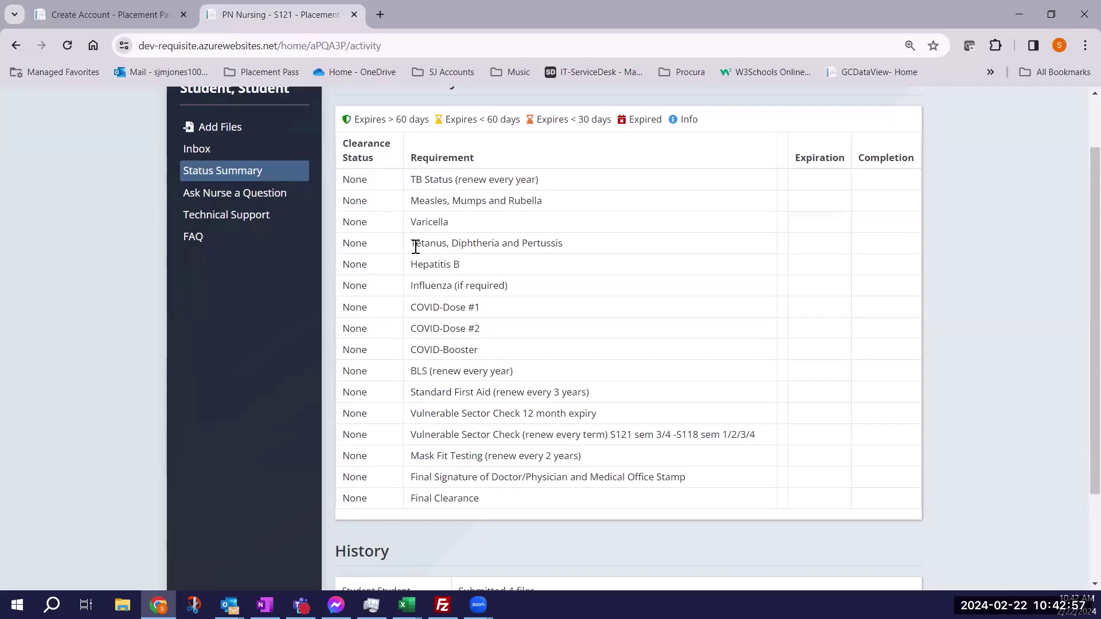
pyautogui.scroll(-3, 411, 246)
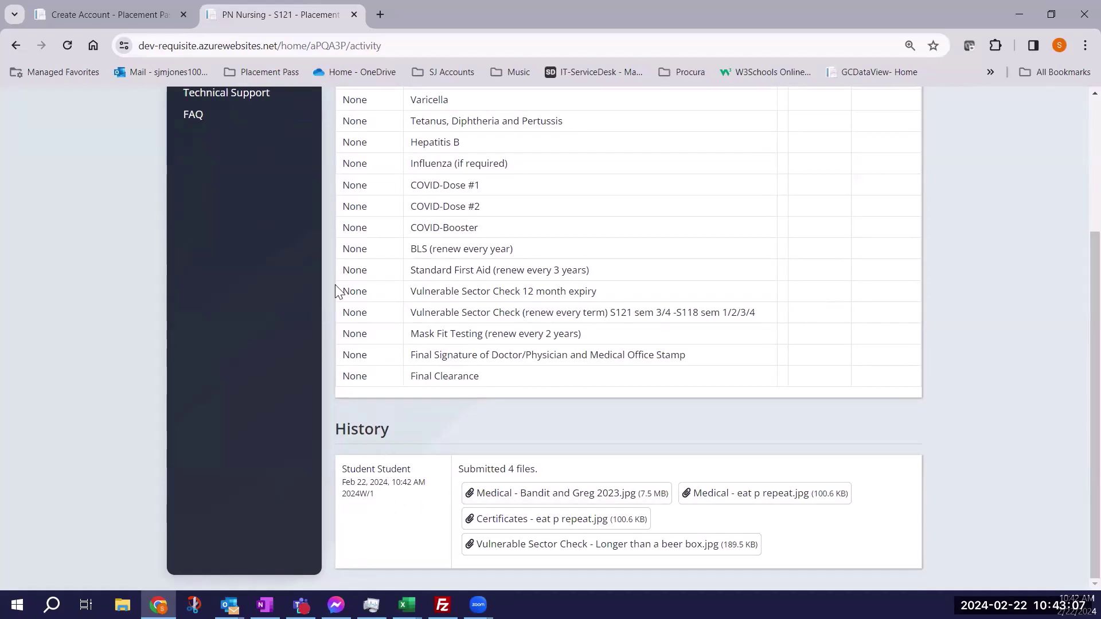
pyautogui.scroll(4, 335, 291)
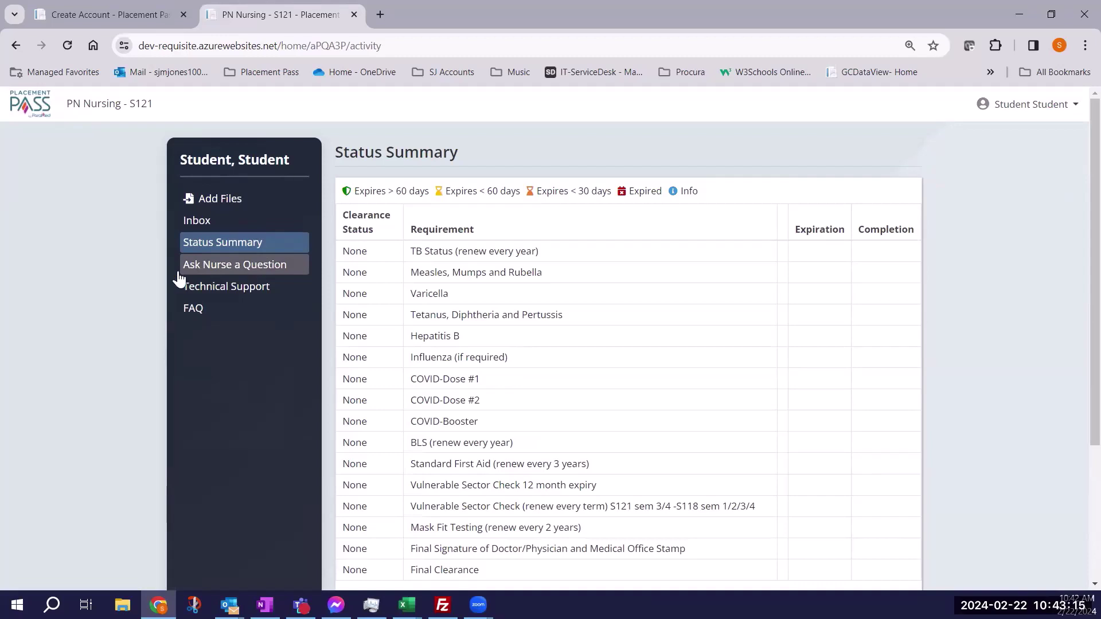
# Send the nurse the test question 'pppp' and find it listed in the Inbox.
pyautogui.click(230, 265)
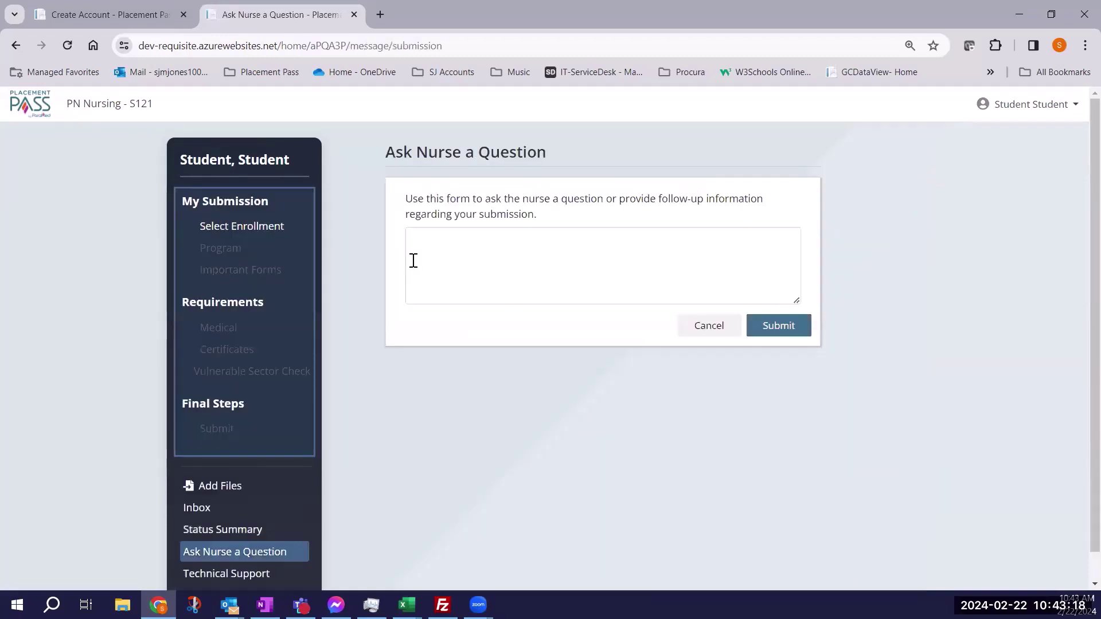
pyautogui.click(422, 258)
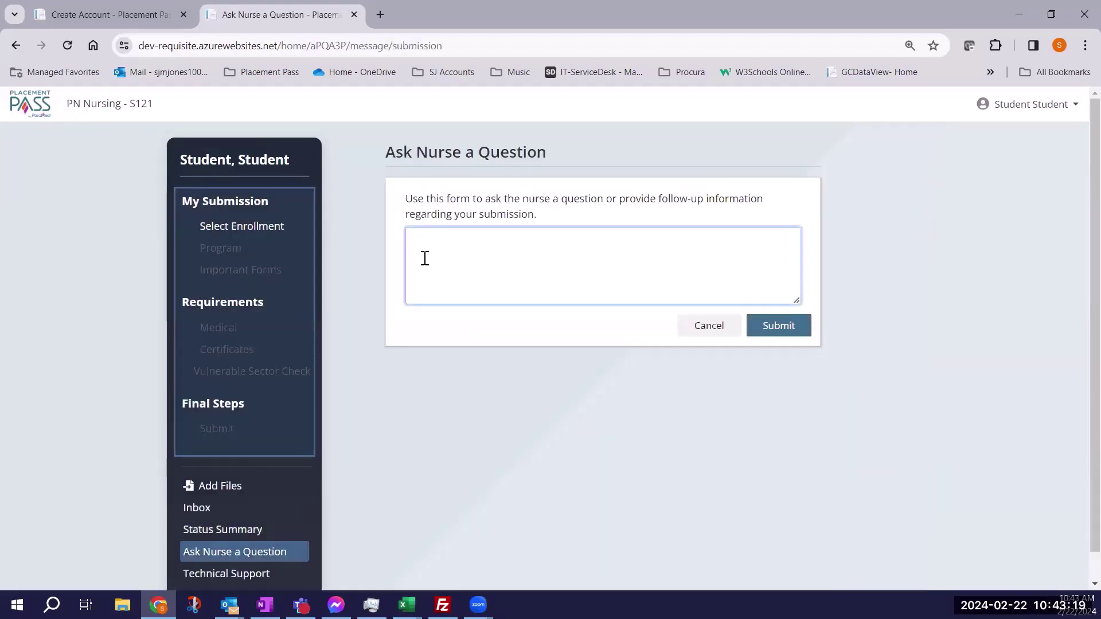
pyautogui.write('pppp')
pyautogui.click(774, 327)
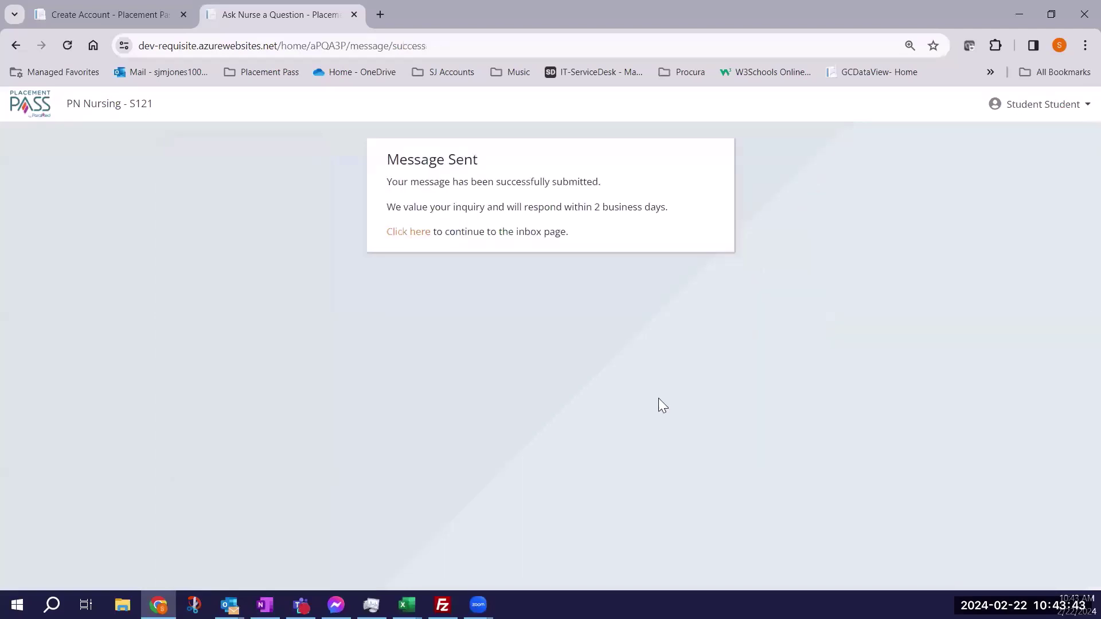
pyautogui.click(395, 232)
pyautogui.scroll(-1, 378, 313)
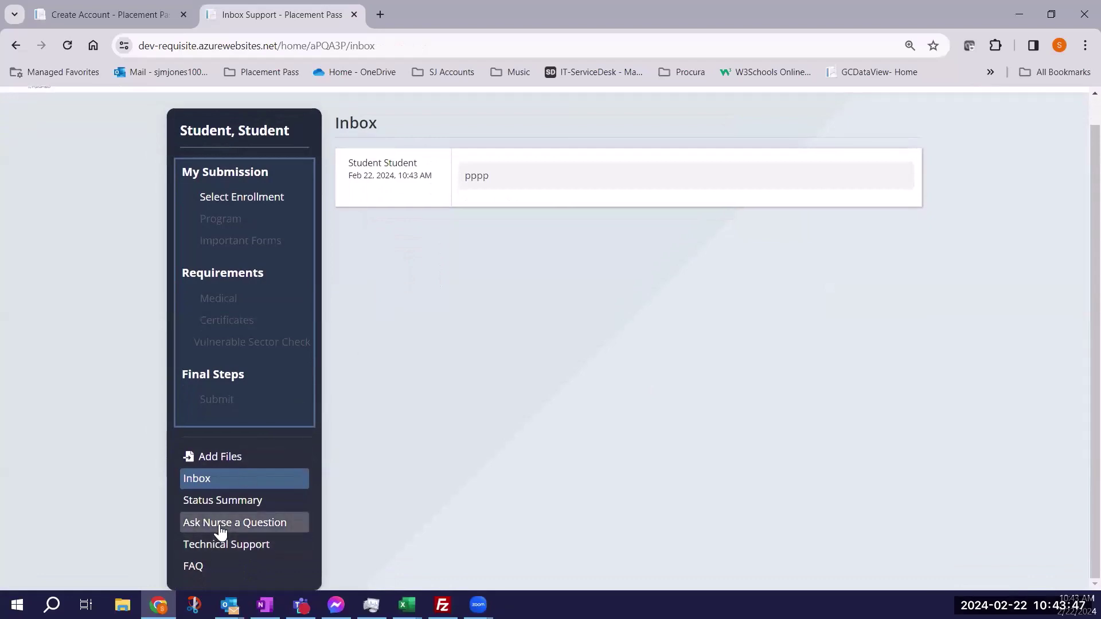
# Begin Add Files for the 2024W 1 - S121 enrollment and view the Medical requirements, all still None.
pyautogui.click(204, 569)
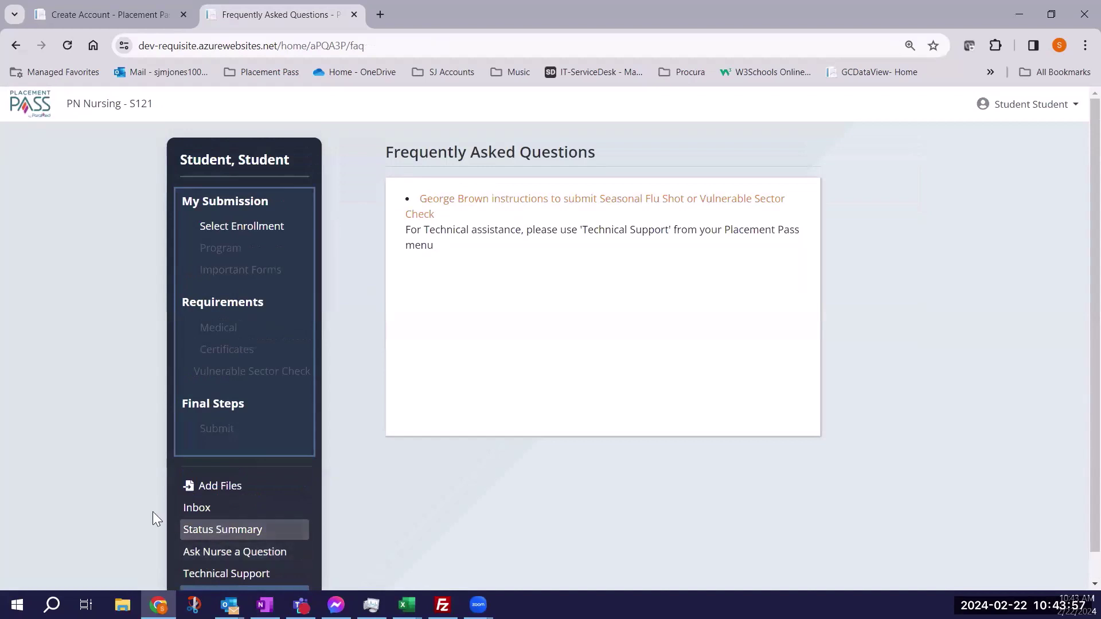
pyautogui.click(209, 485)
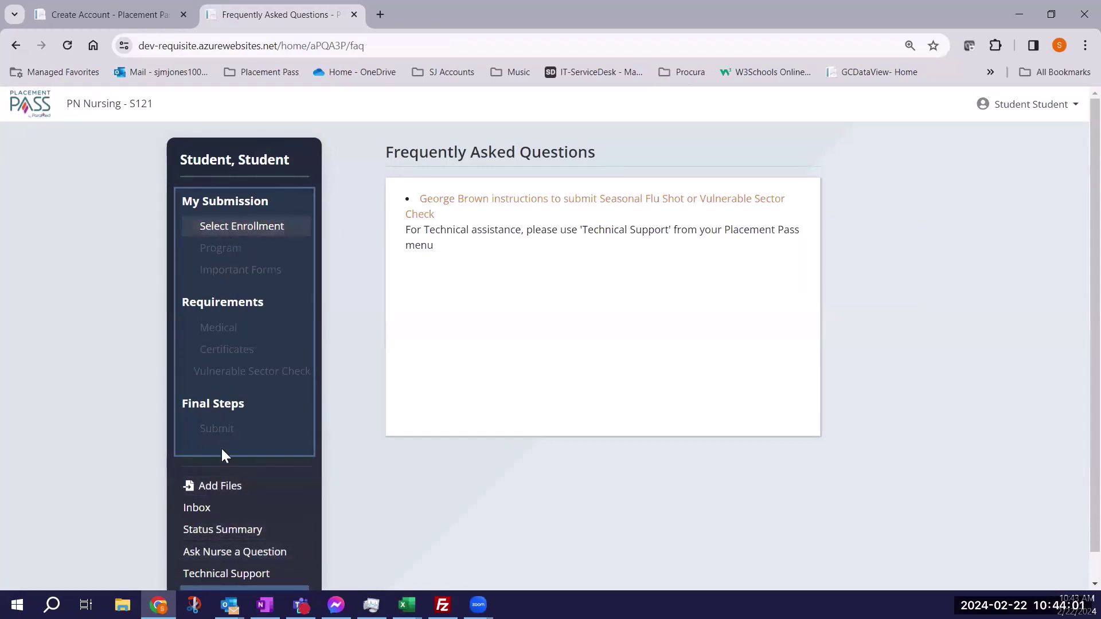
pyautogui.click(222, 485)
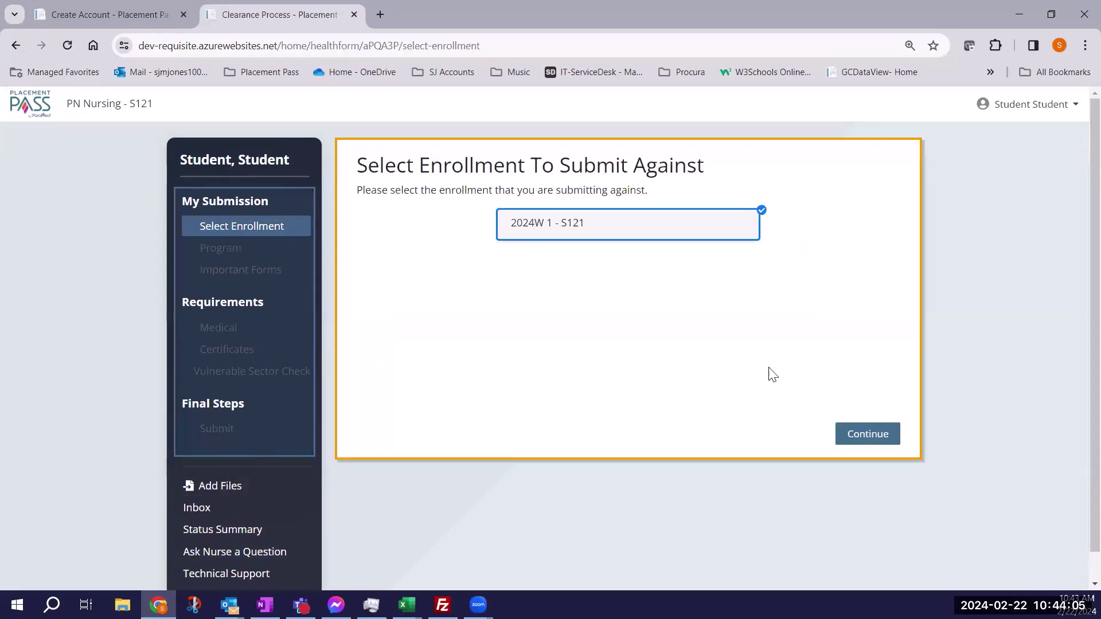
pyautogui.click(857, 439)
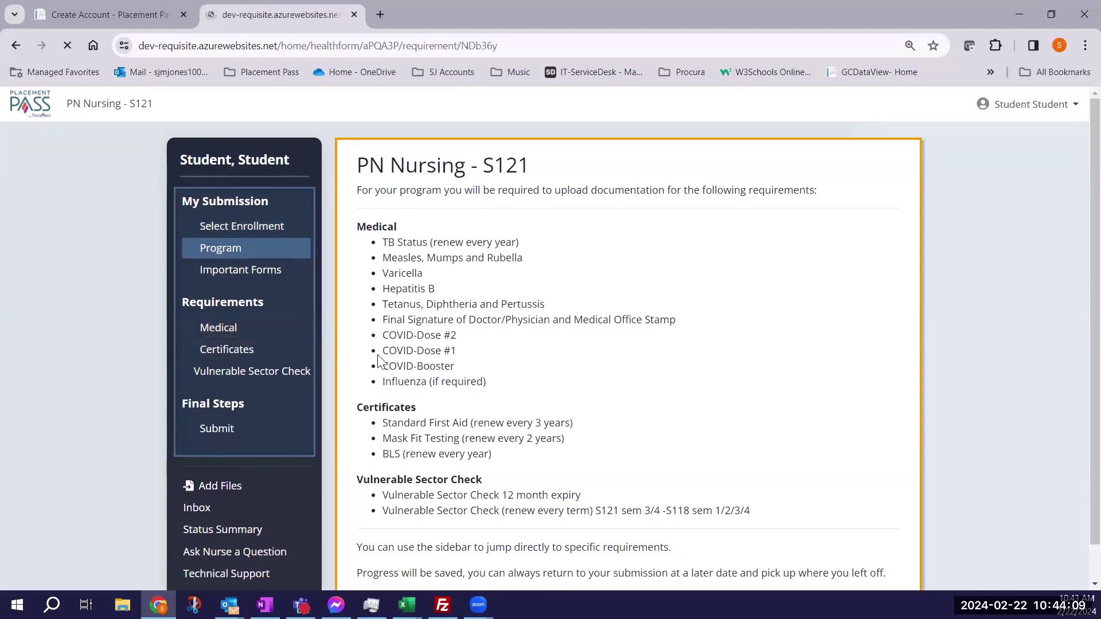
pyautogui.scroll(-1, 402, 369)
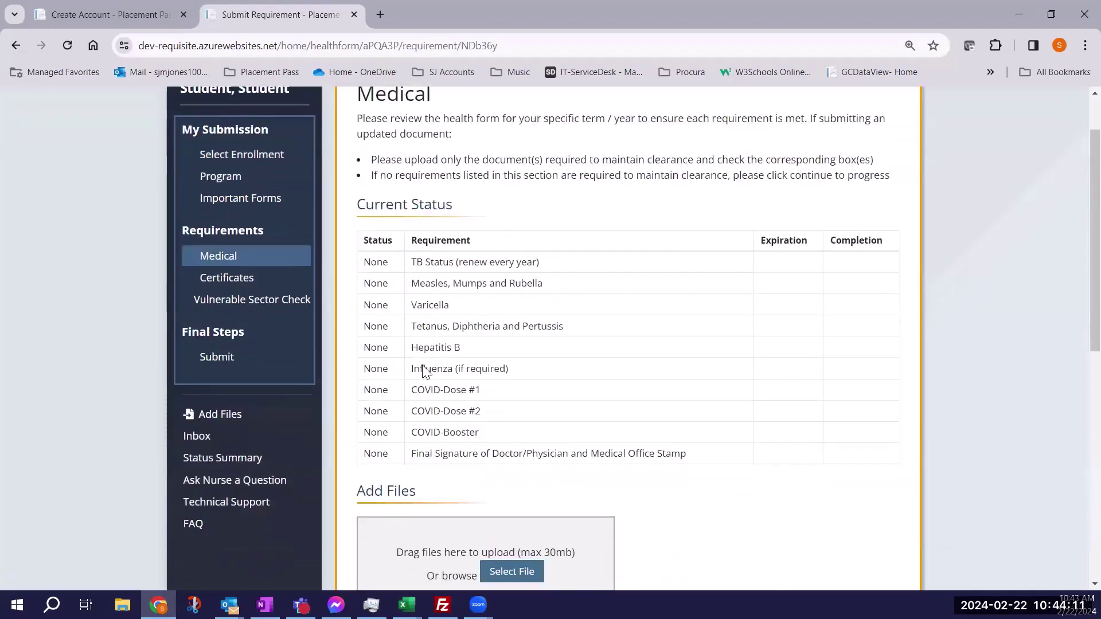
pyautogui.scroll(1, 425, 369)
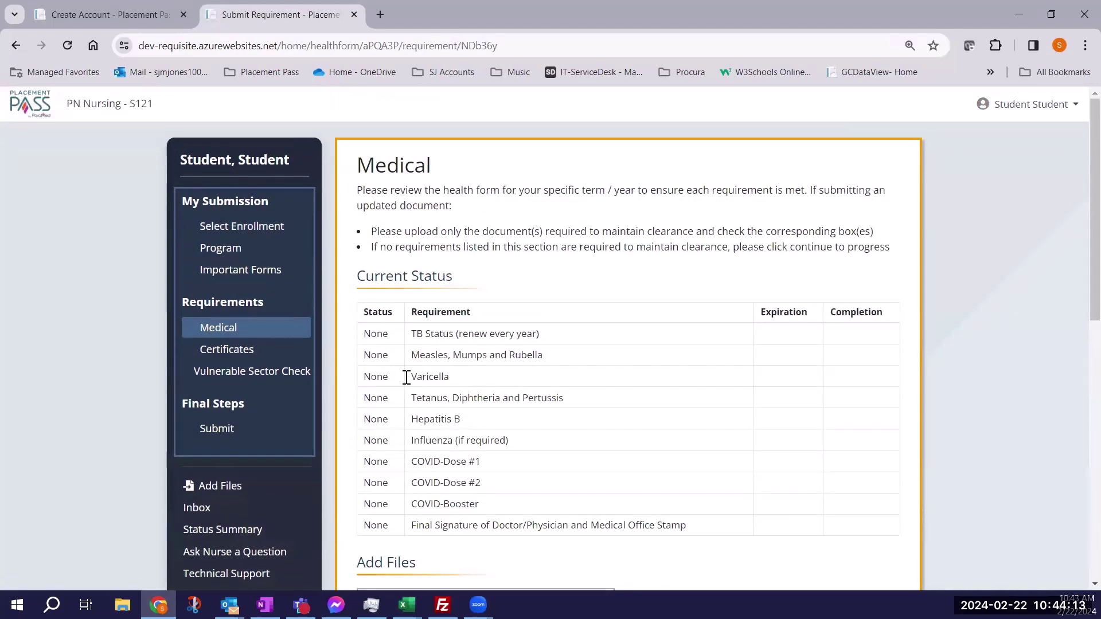
# Log out, then sign back in with the student number and password.
pyautogui.click(1033, 104)
pyautogui.click(992, 178)
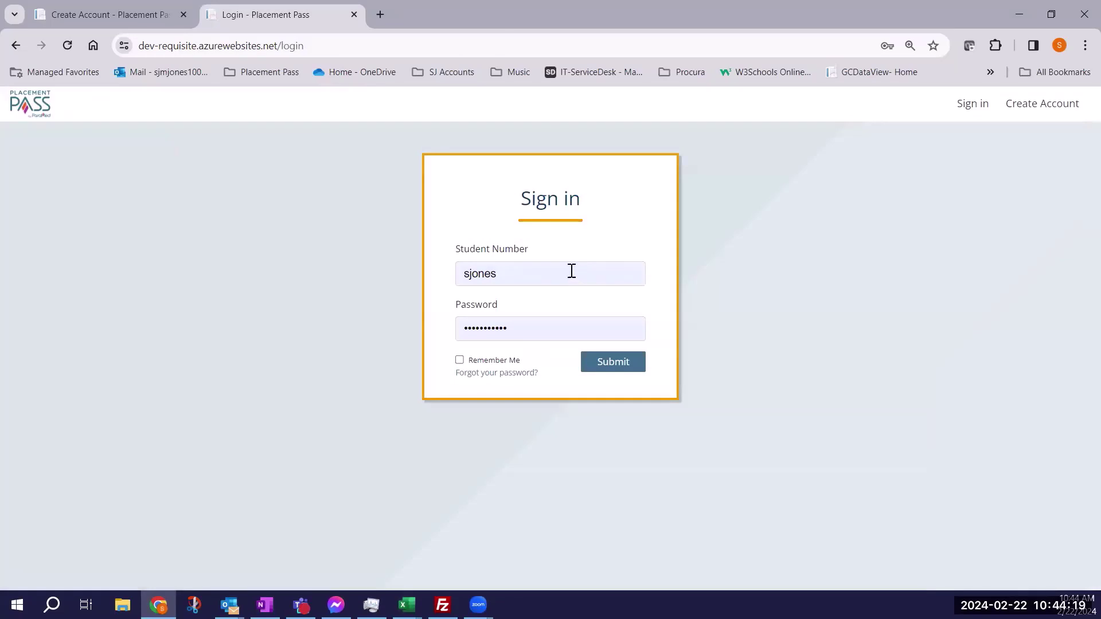
pyautogui.click(525, 271)
pyautogui.doubleClick(485, 267)
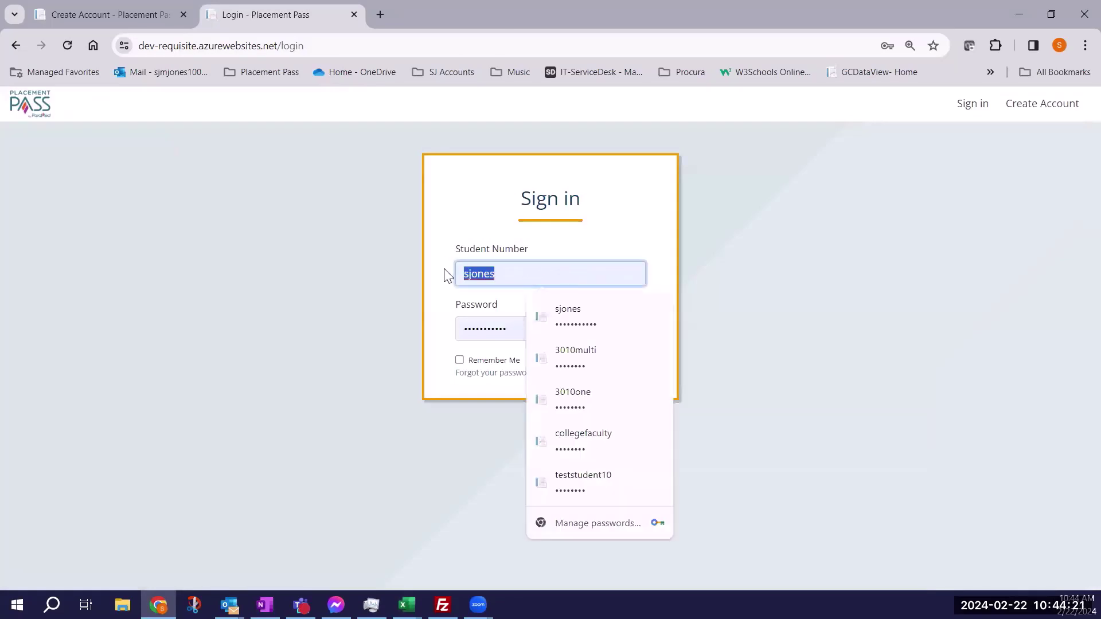
pyautogui.write('202')
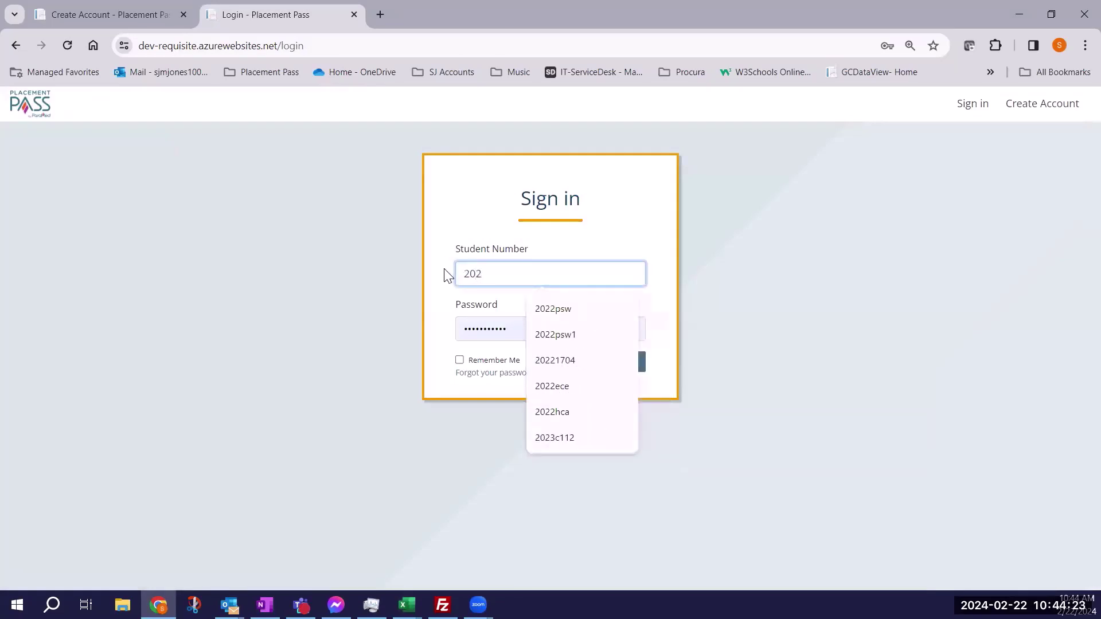
pyautogui.write('40222')
pyautogui.click(545, 321)
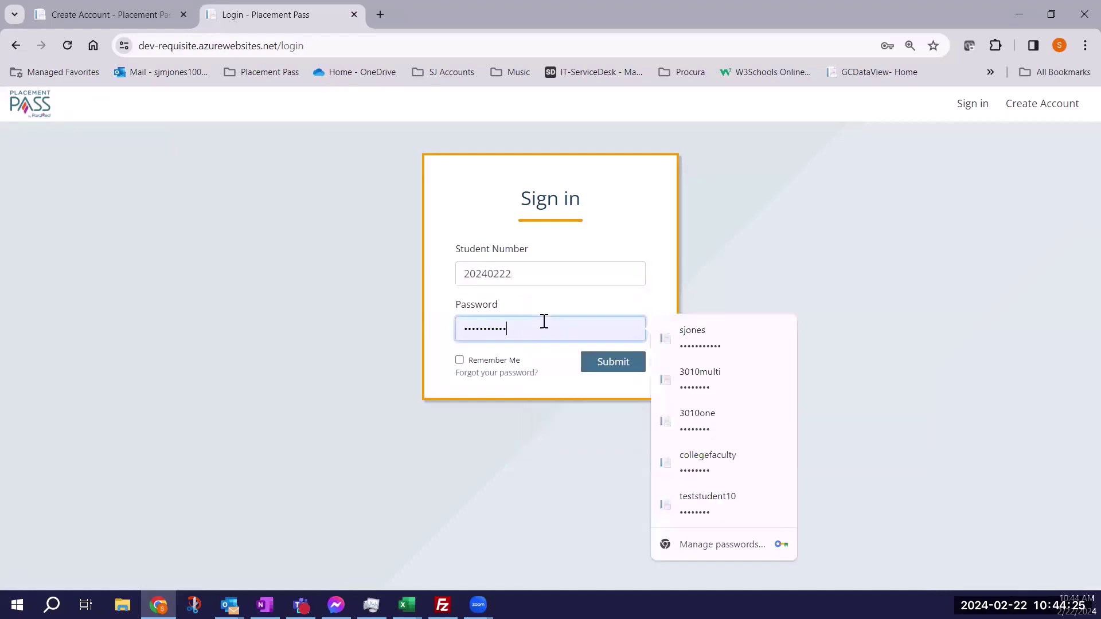
pyautogui.moveTo(544, 321); pyautogui.dragTo(430, 332)
pyautogui.write('********')
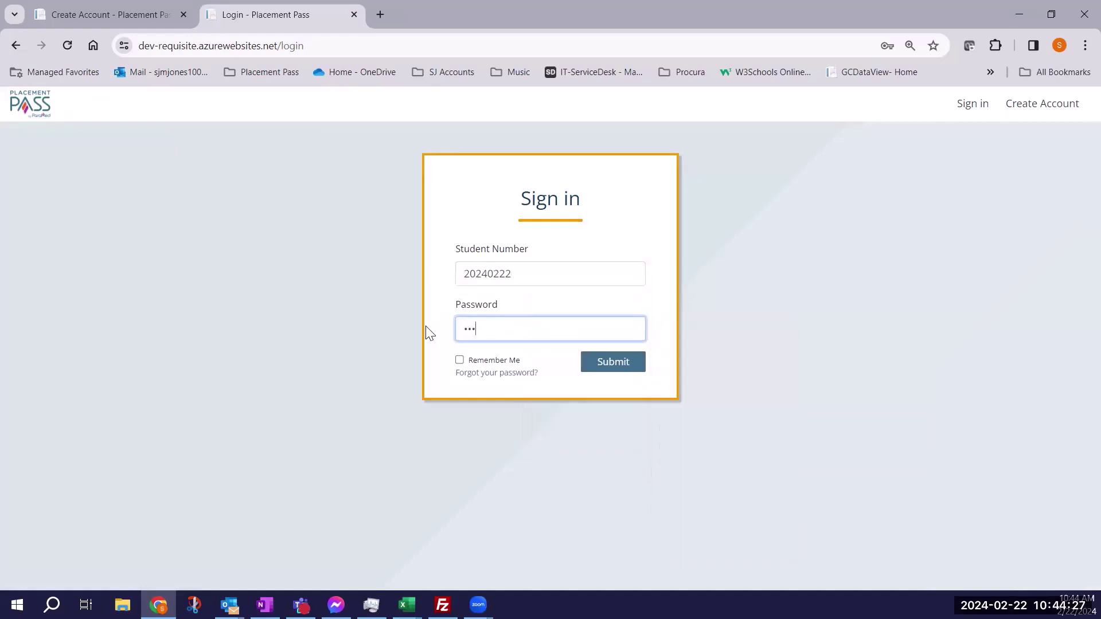
pyautogui.press('Return')
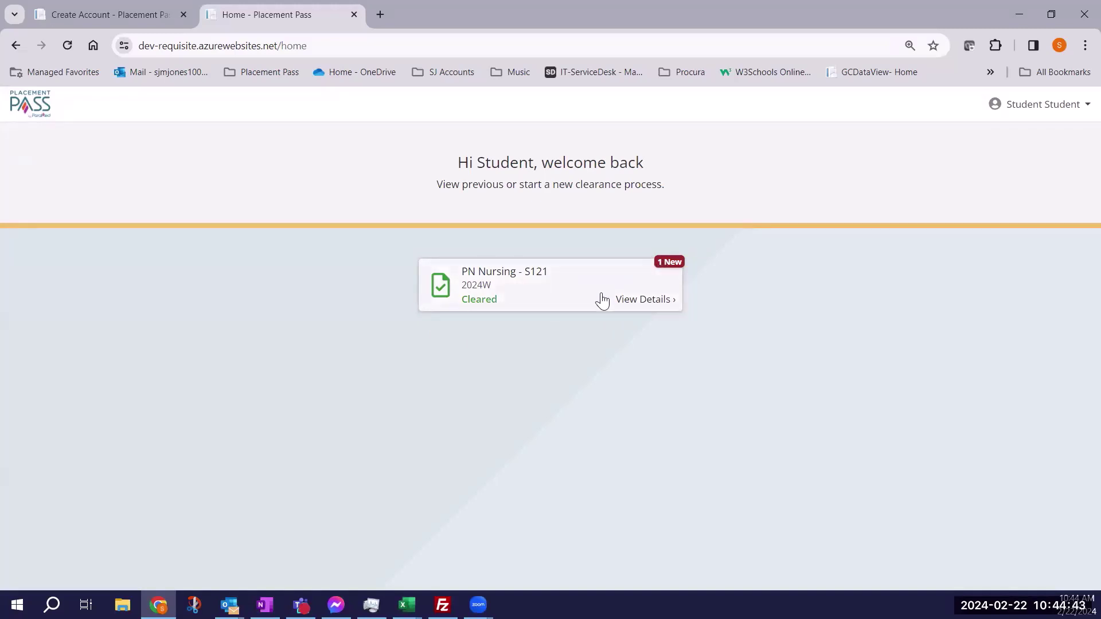
# Open PN Nursing - S121 details and check Varicella's Temporary Exception, expiring May 26, 2024.
pyautogui.click(602, 301)
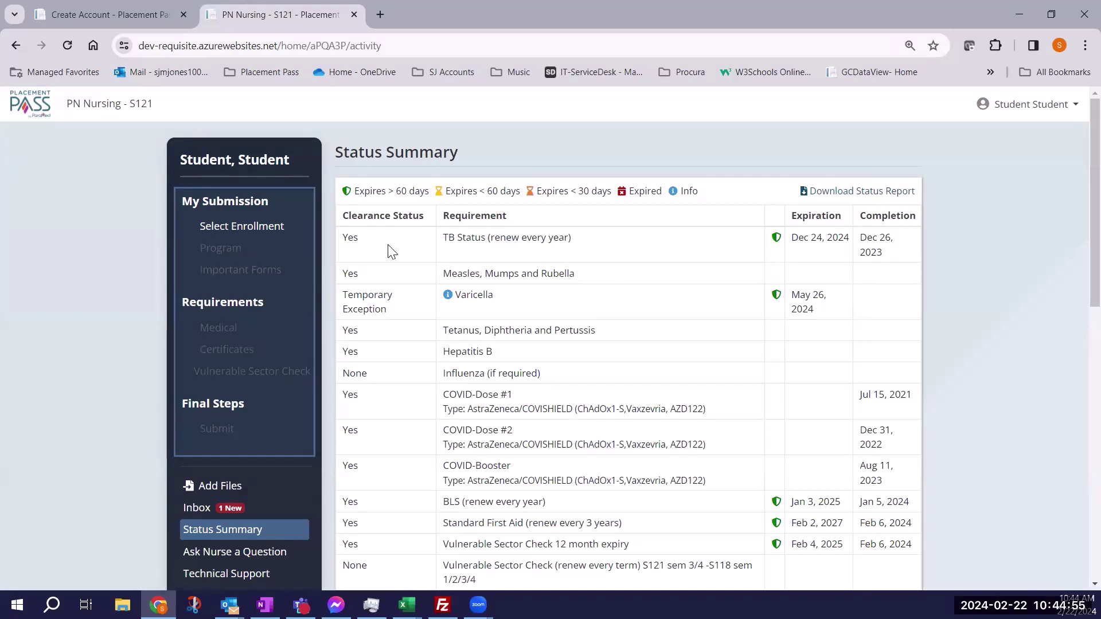
pyautogui.doubleClick(351, 239)
pyautogui.moveTo(367, 275); pyautogui.dragTo(350, 276)
pyautogui.doubleClick(344, 271)
pyautogui.moveTo(395, 314); pyautogui.dragTo(344, 296)
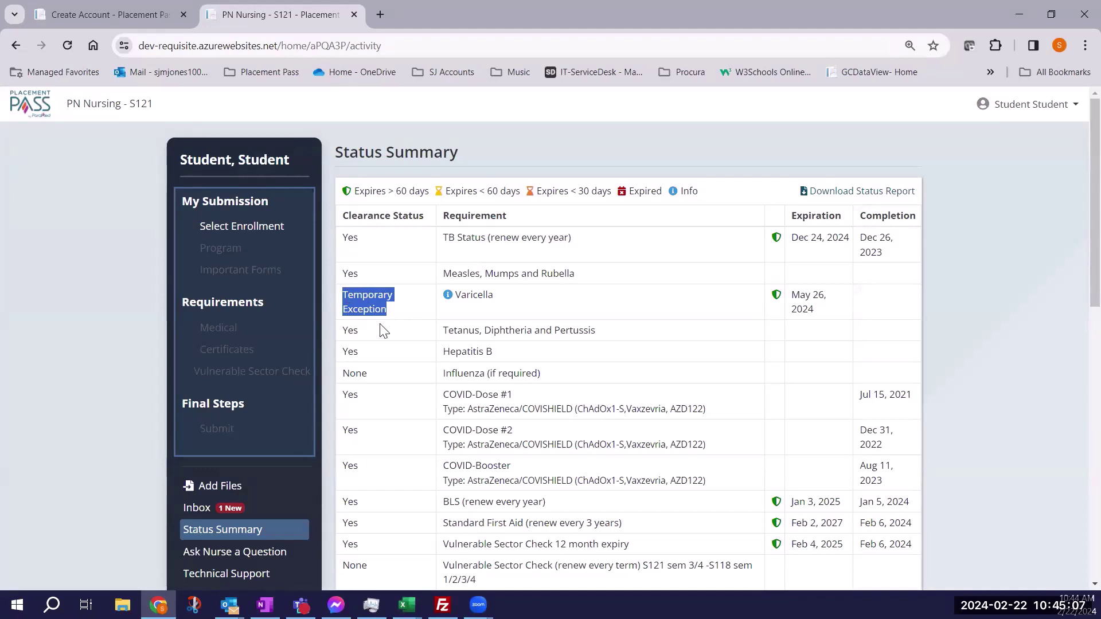
pyautogui.moveTo(448, 298)
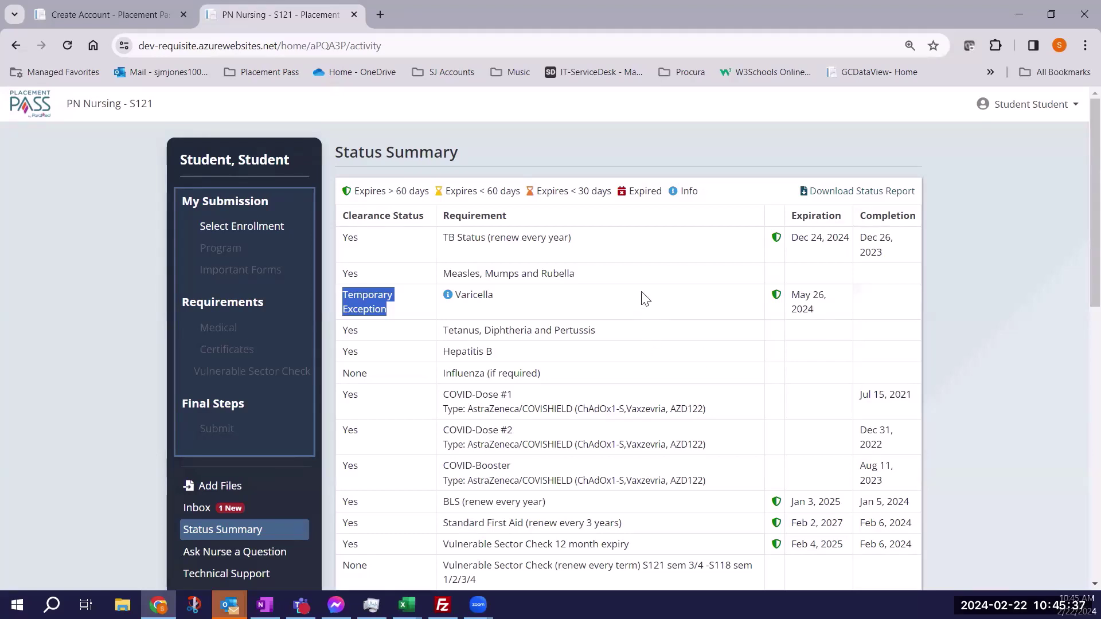
# Open the status report and review the Varicella nurse comment and Final Clearance Yes.
pyautogui.click(852, 193)
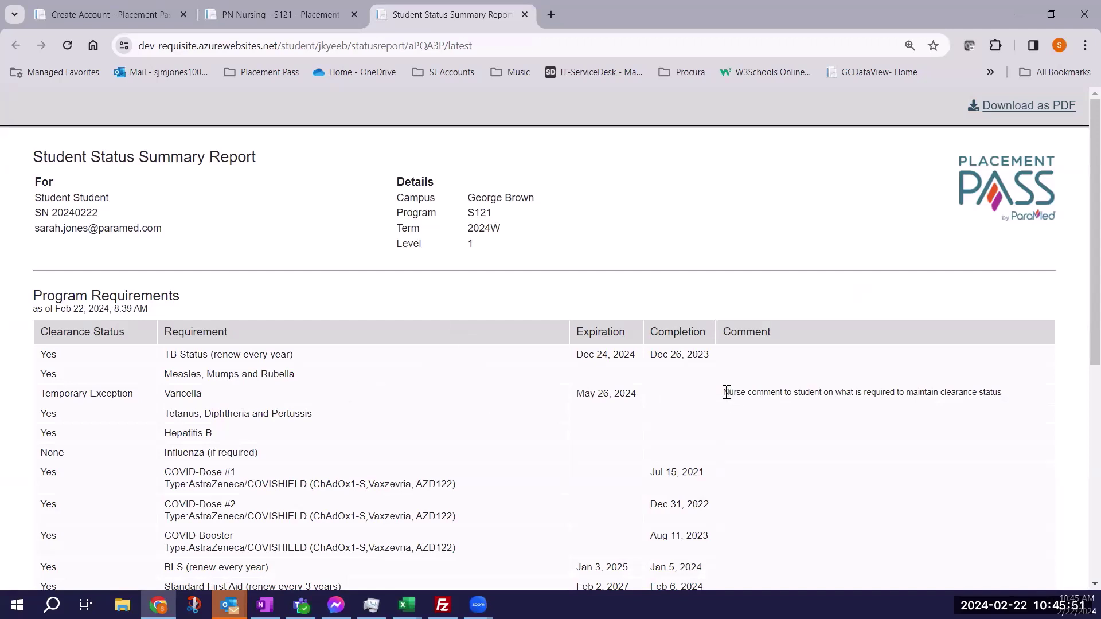
pyautogui.moveTo(725, 393); pyautogui.dragTo(1004, 396)
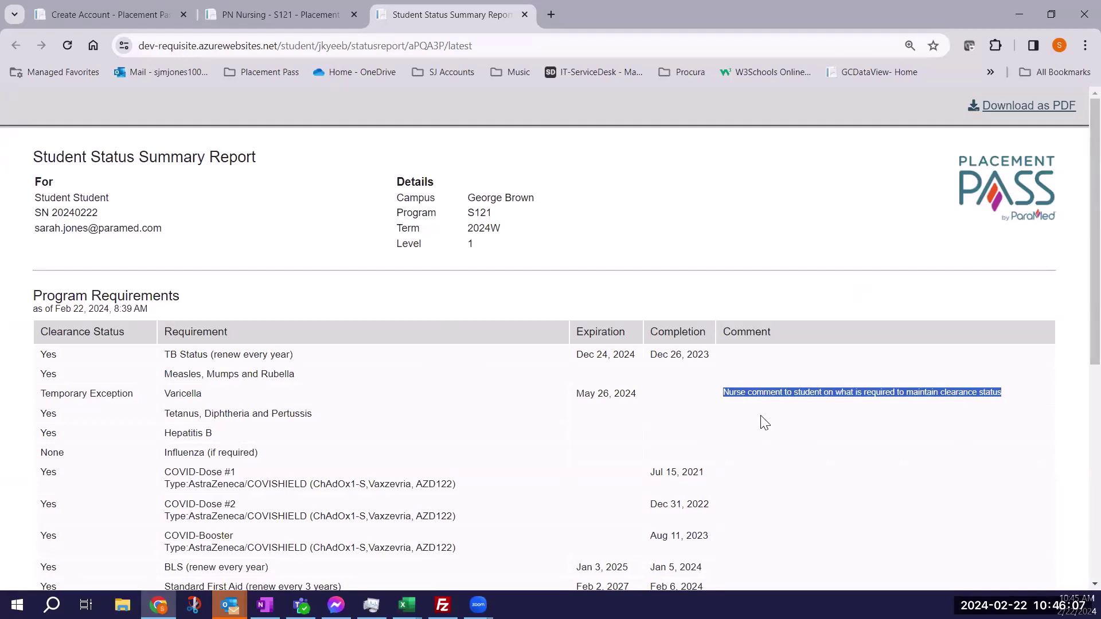
pyautogui.scroll(-1, 361, 423)
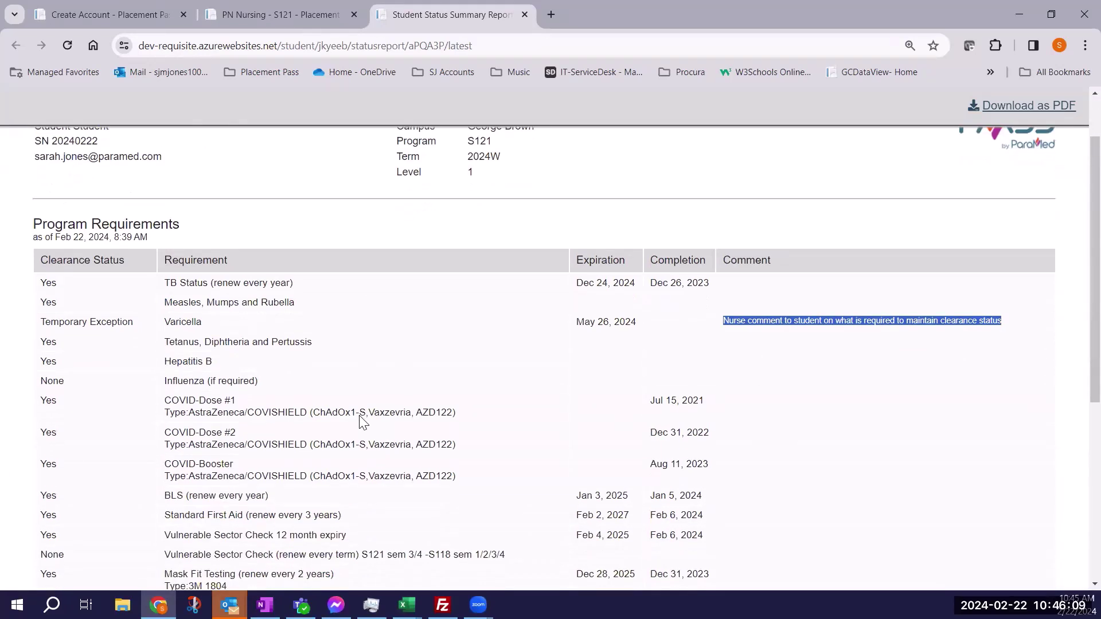
pyautogui.scroll(-4, 362, 423)
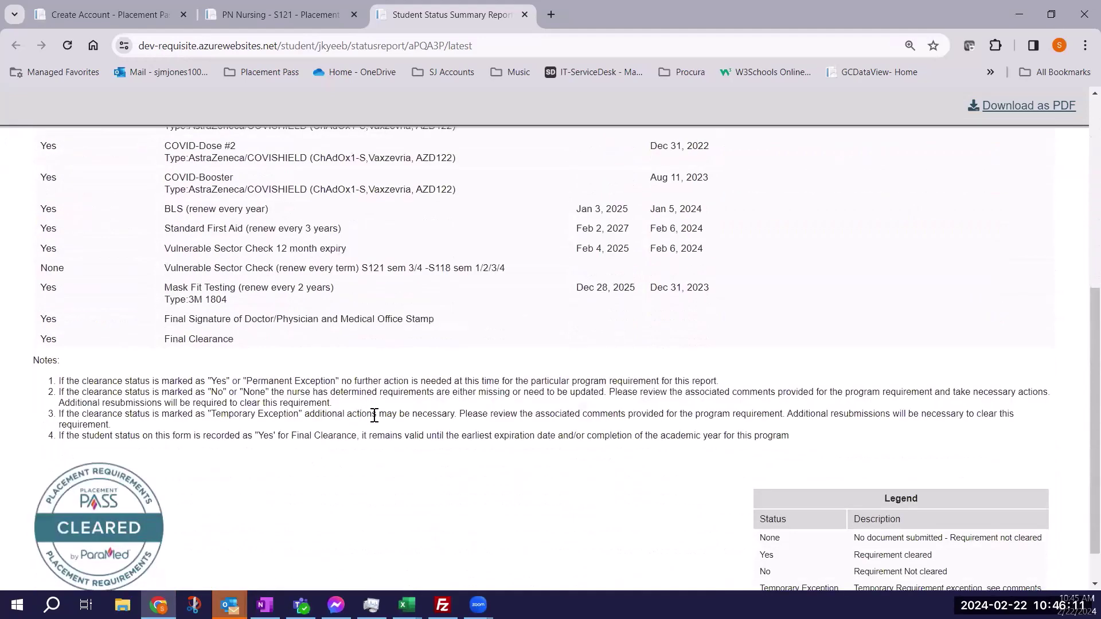
pyautogui.moveTo(240, 343); pyautogui.dragTo(41, 344)
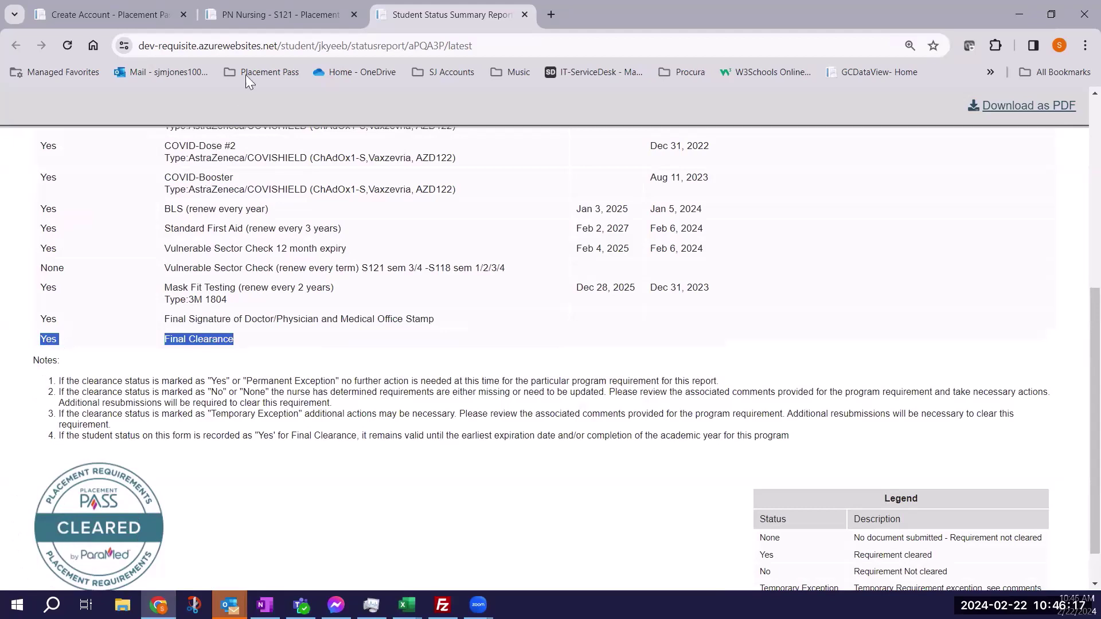
# Read the nurse's reply in the Inbox, then start a new Add Files submission.
pyautogui.click(261, 19)
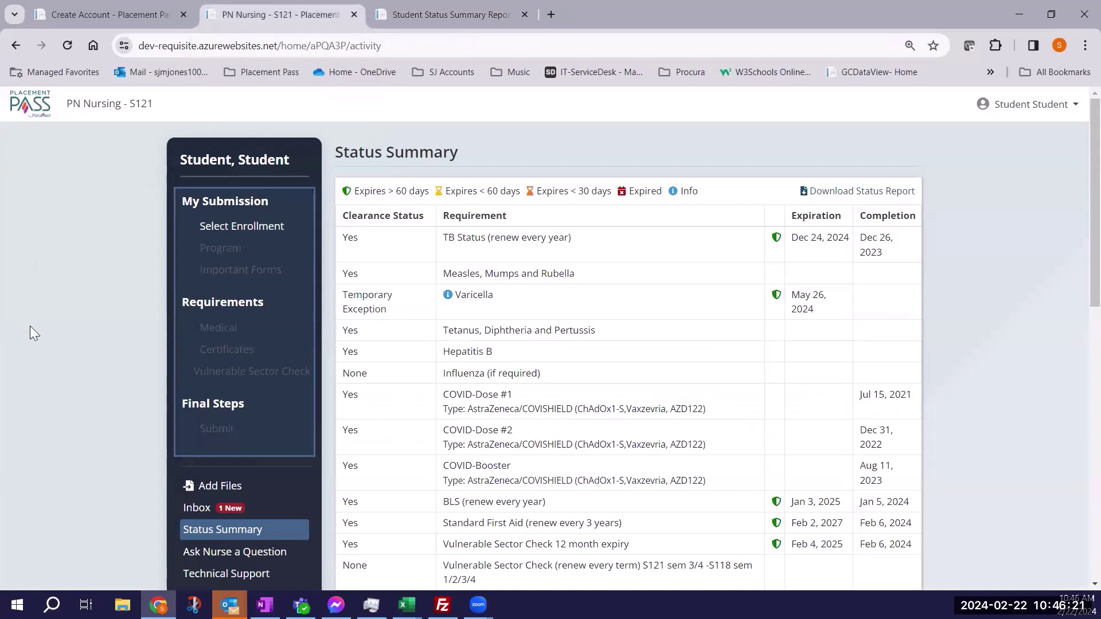
pyautogui.scroll(-1, 29, 325)
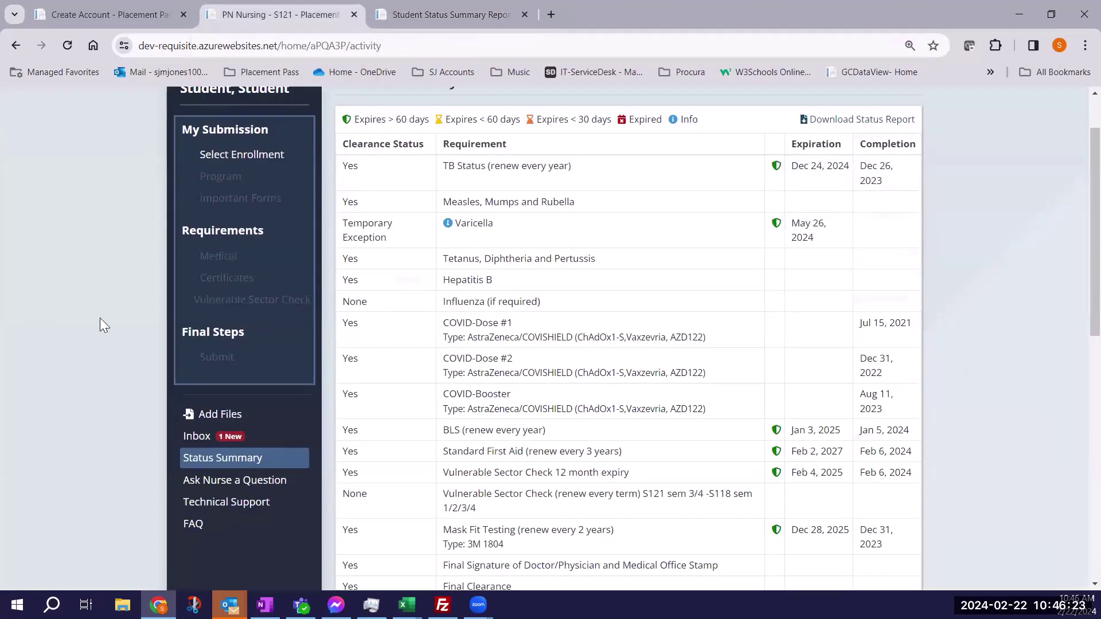
pyautogui.click(204, 438)
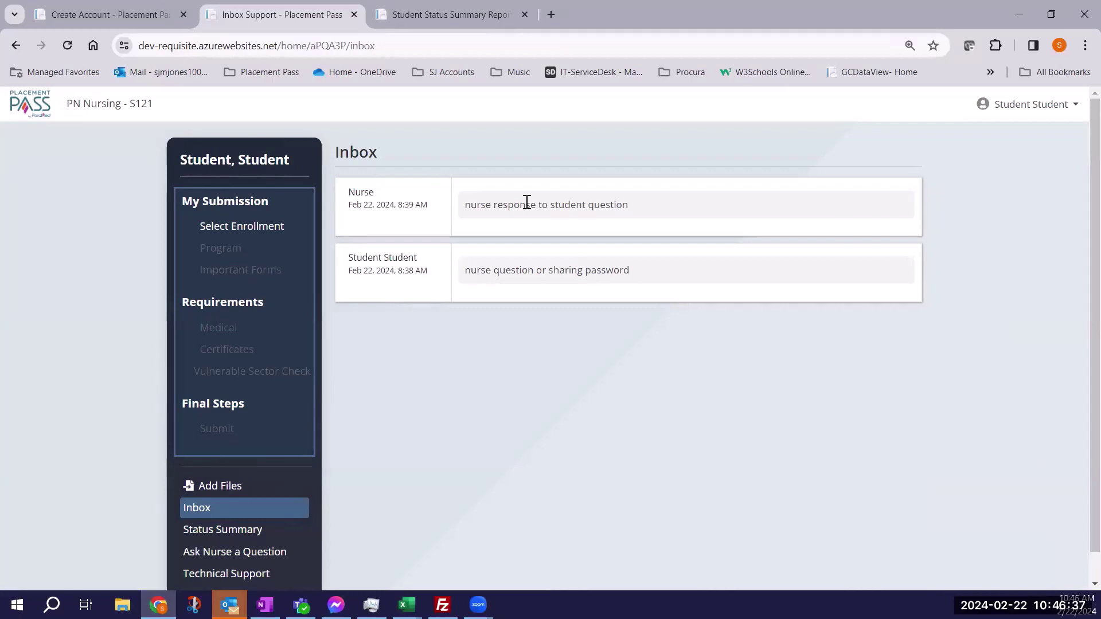
pyautogui.click(220, 492)
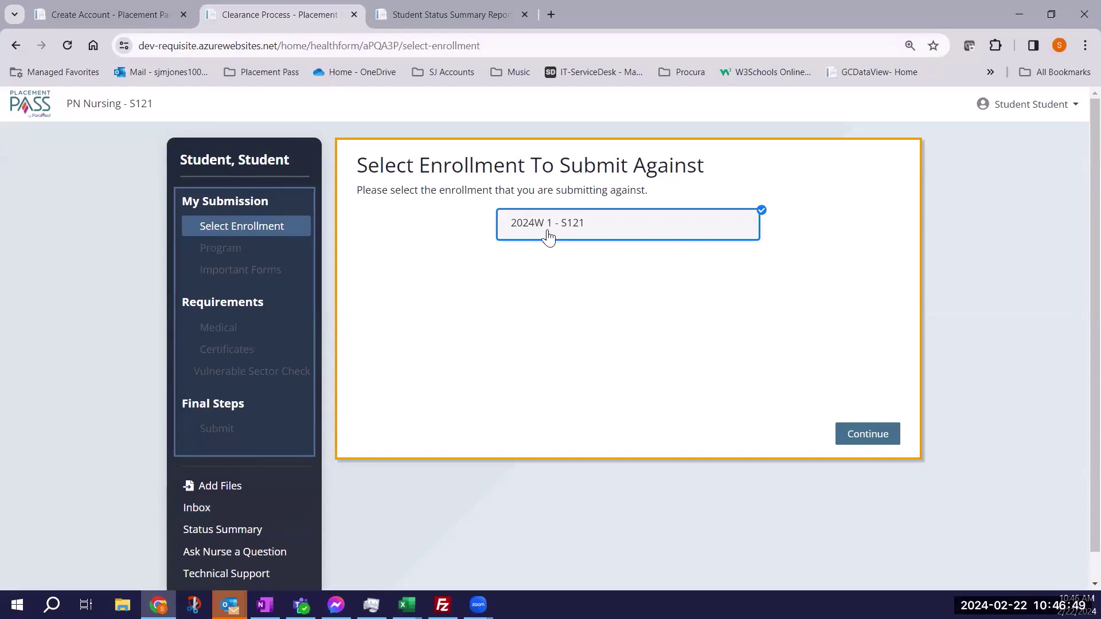
# Continue with 2024W 1 - S121 and open the Vulnerable Sector Check upload page.
pyautogui.click(860, 440)
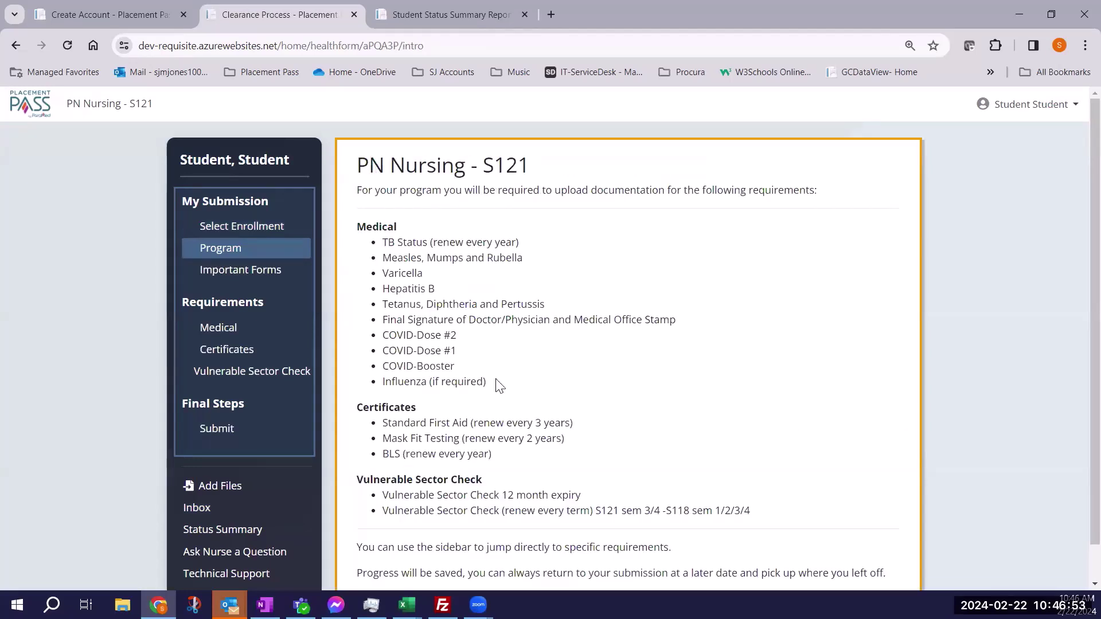
pyautogui.click(212, 377)
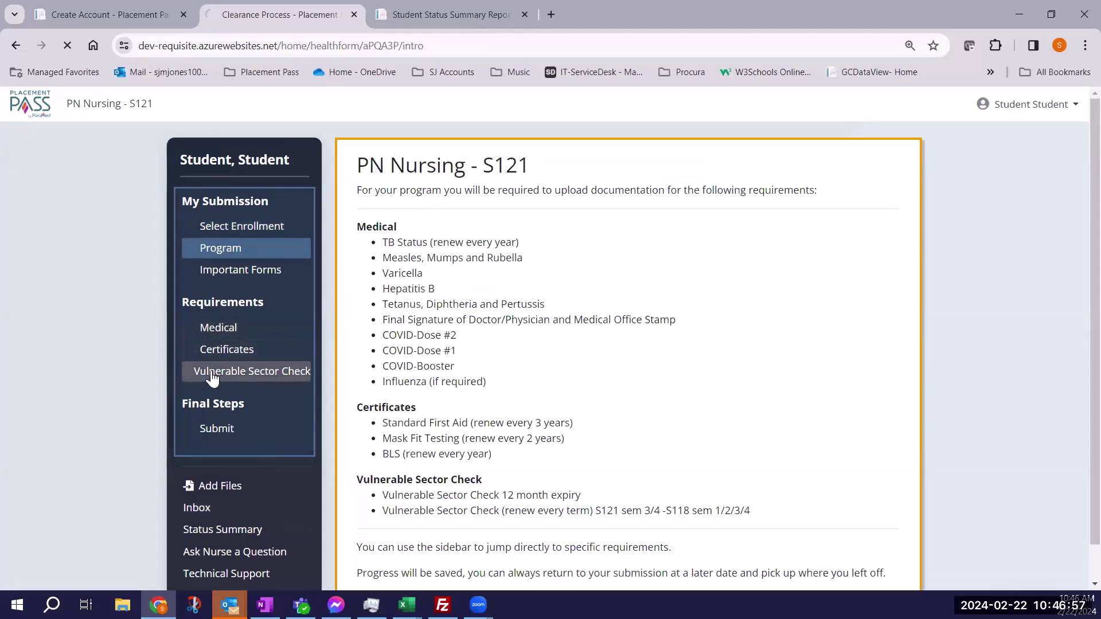
pyautogui.scroll(-2, 475, 404)
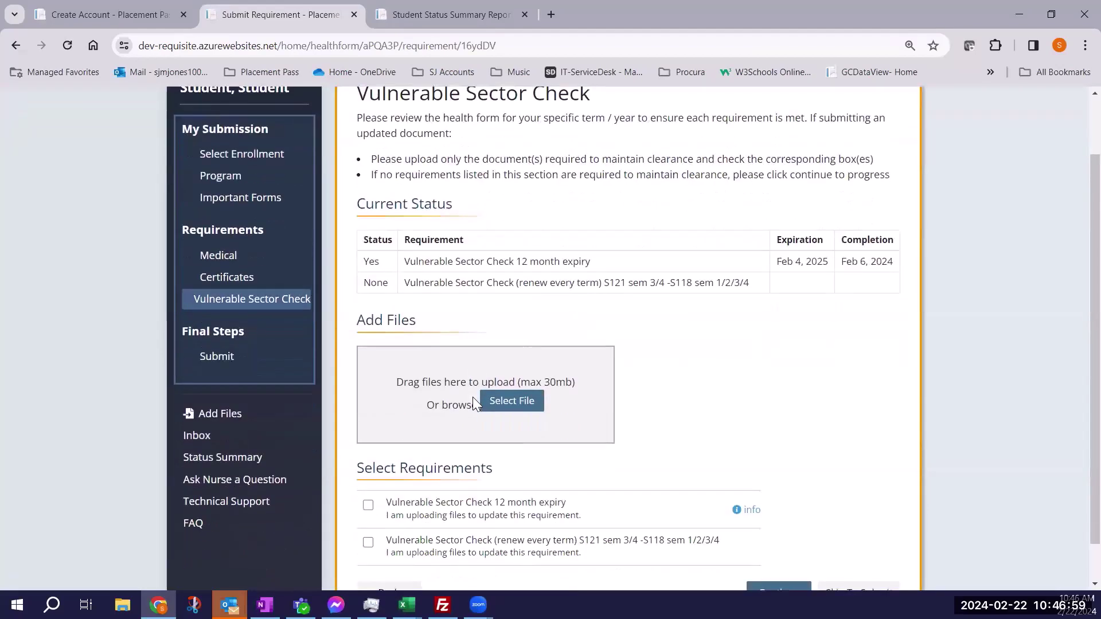